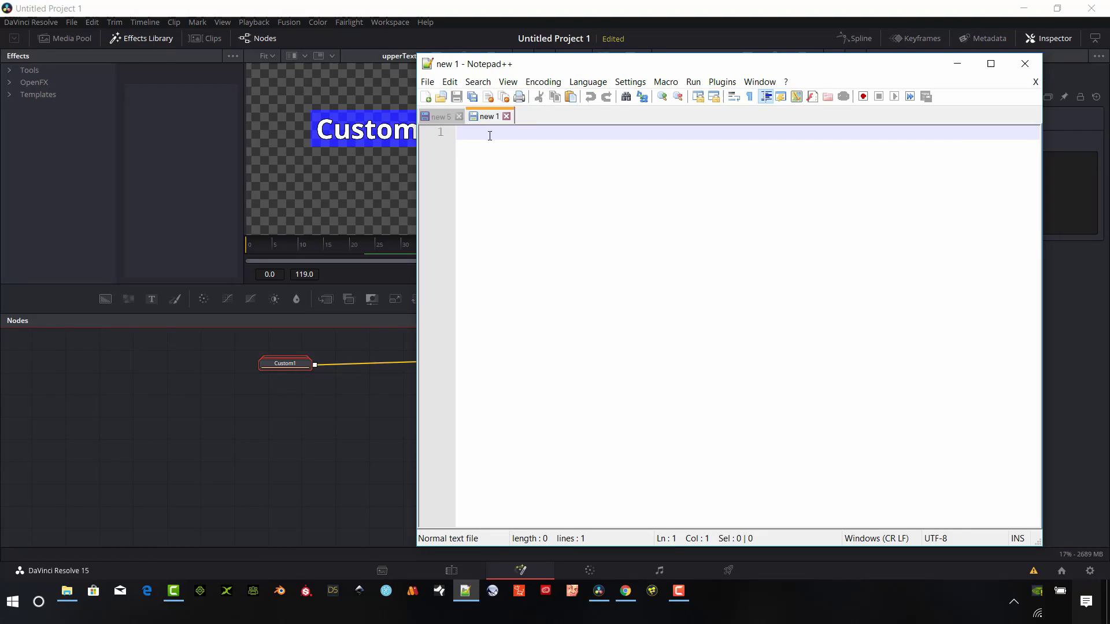
Paste the copied Fusion node code, about 851 lines, into the new Notepad++ tab
key("ctrl+v")
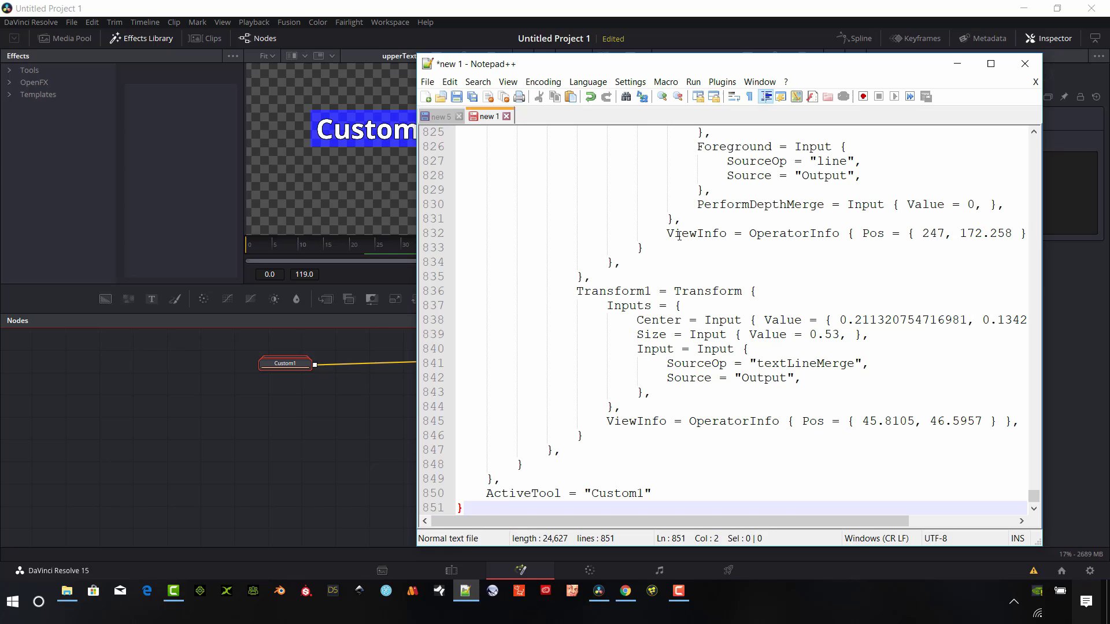
left_click(427, 81)
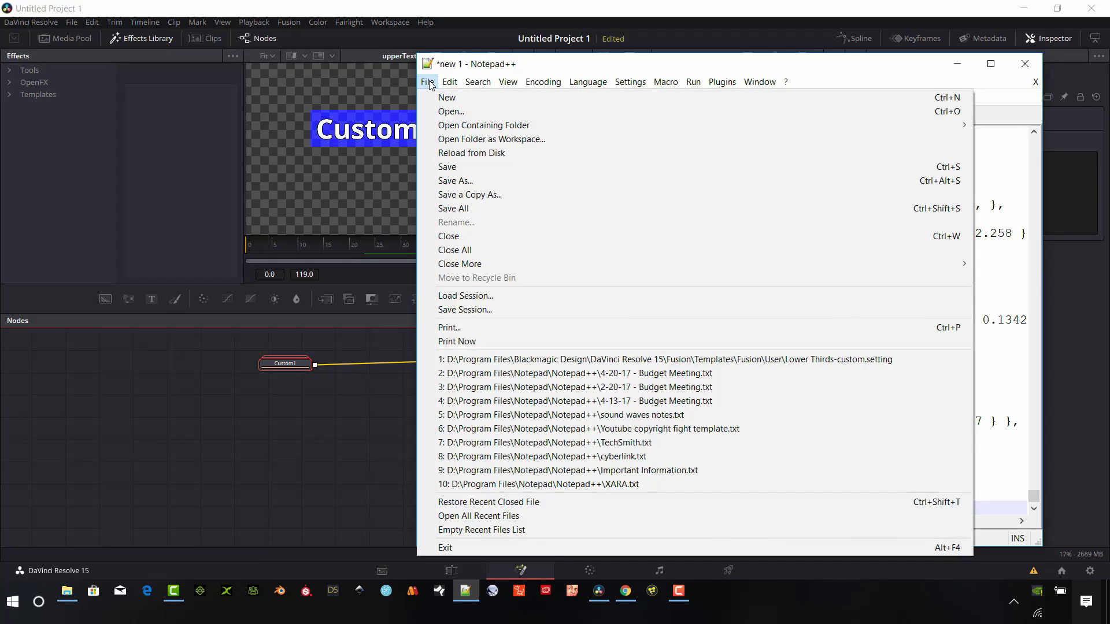
Save the code under a new file name, then collapse Custom1 and link it to MediaOut1
left_click(428, 82)
left_click(428, 81)
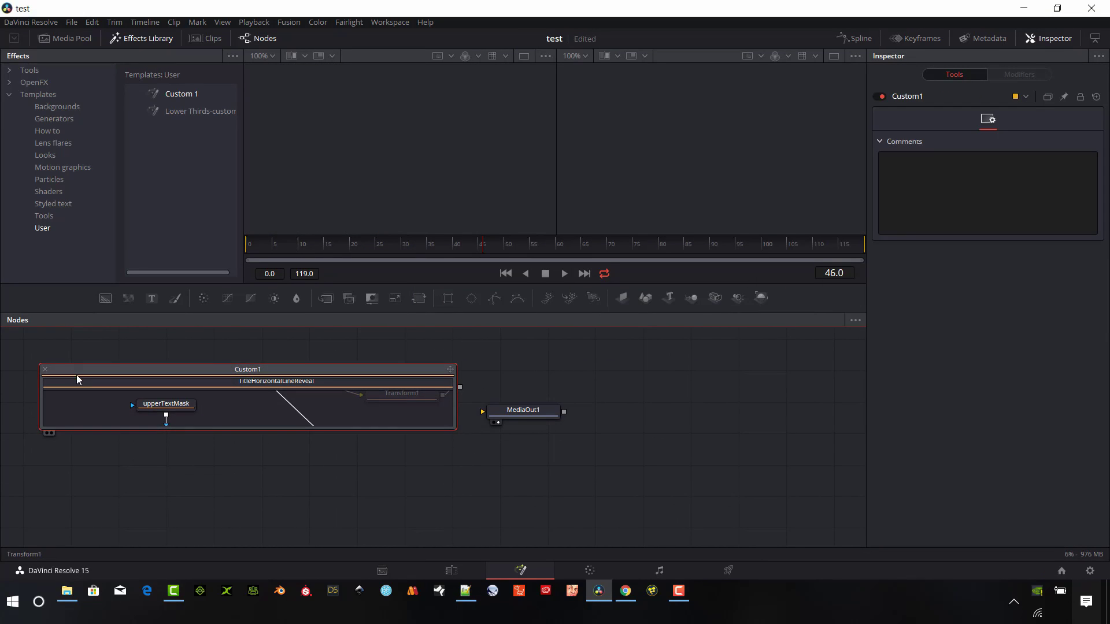
left_click(46, 371)
left_click_drag(379, 386, 488, 412)
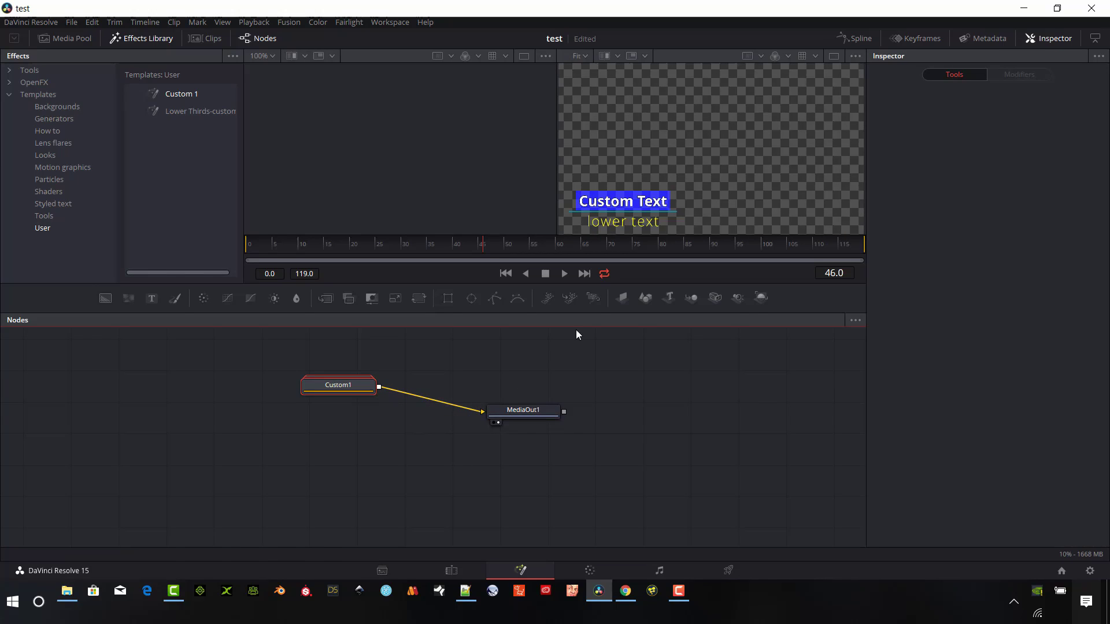
On the Edit page, show the templates saved under Templates > User
left_click(451, 570)
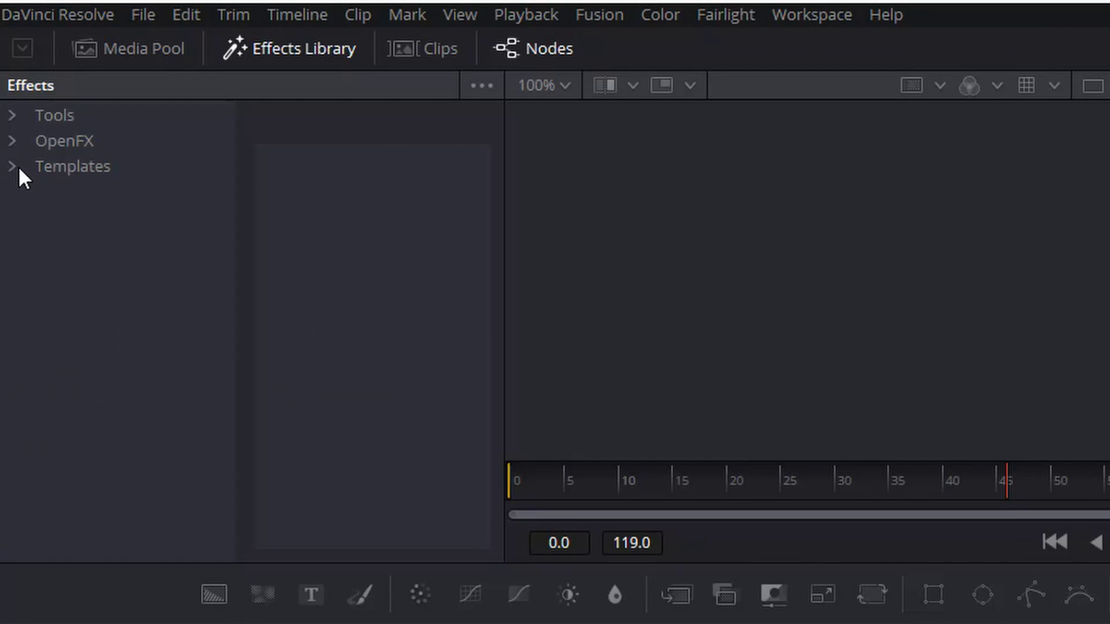
left_click(12, 168)
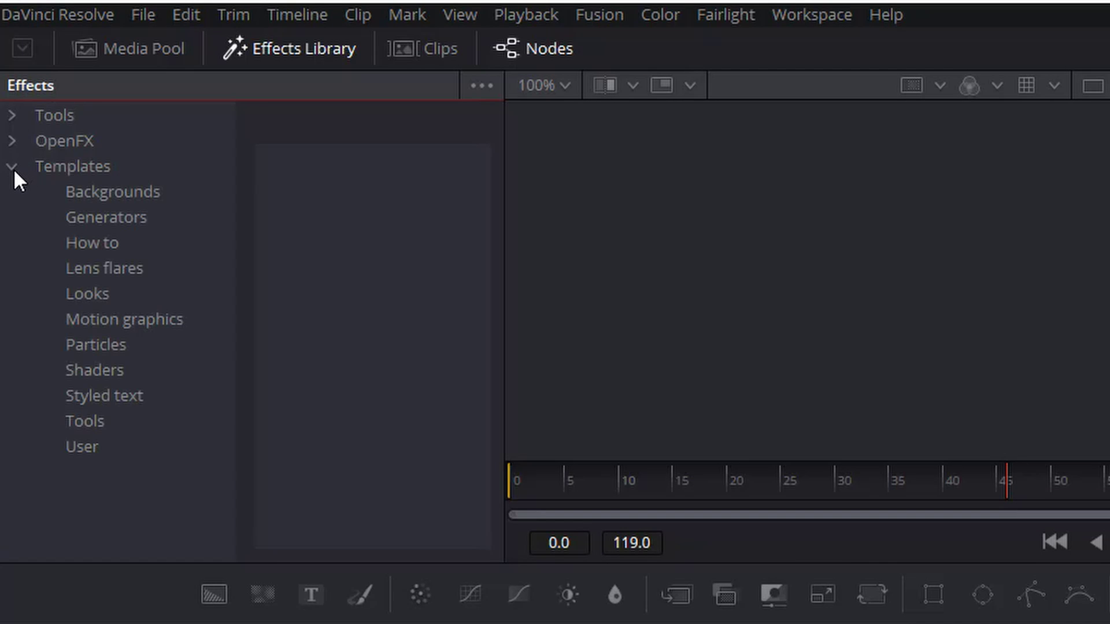
left_click(85, 452)
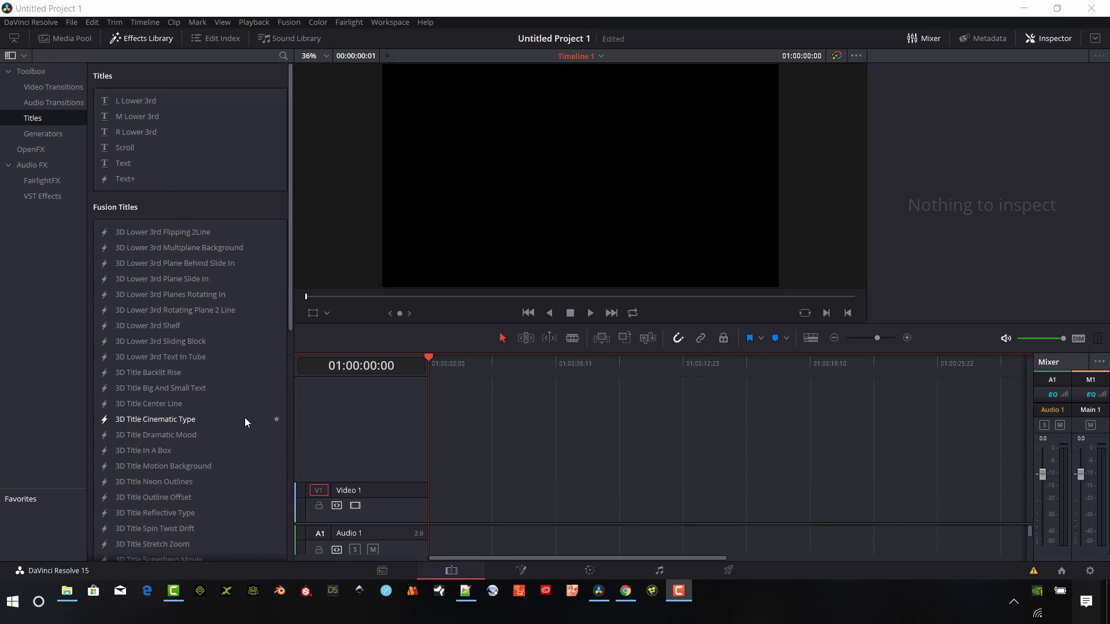
Place Title Horizontal Line Reveal from Fusion Titles at the start of Video 1
scroll(240, 425, "down", 3)
scroll(238, 422, "down", 3)
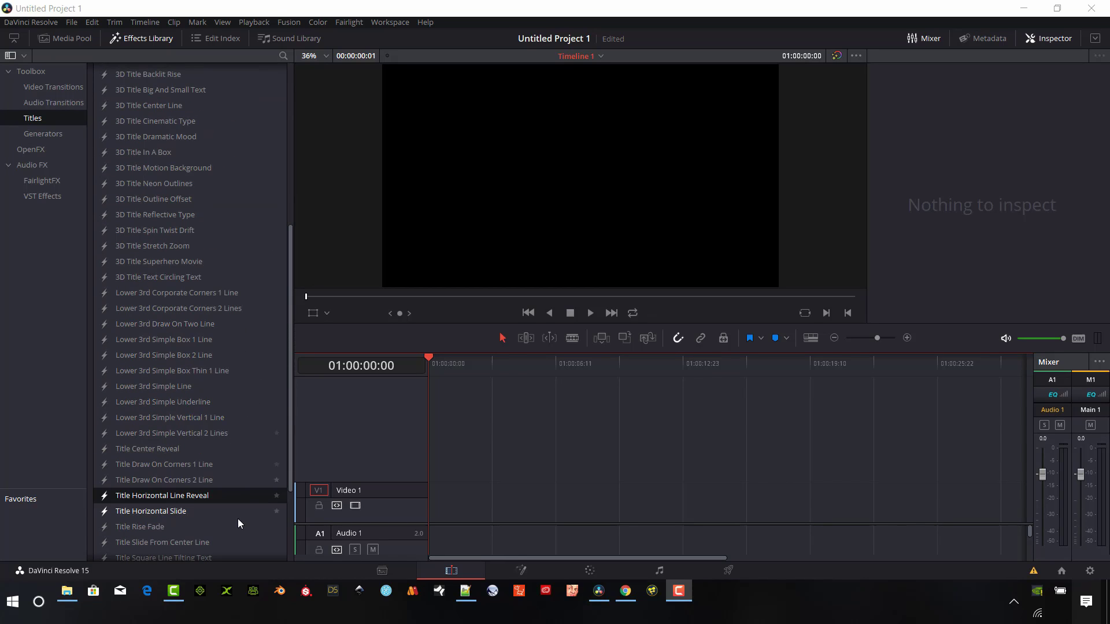
scroll(193, 197, "up", 6)
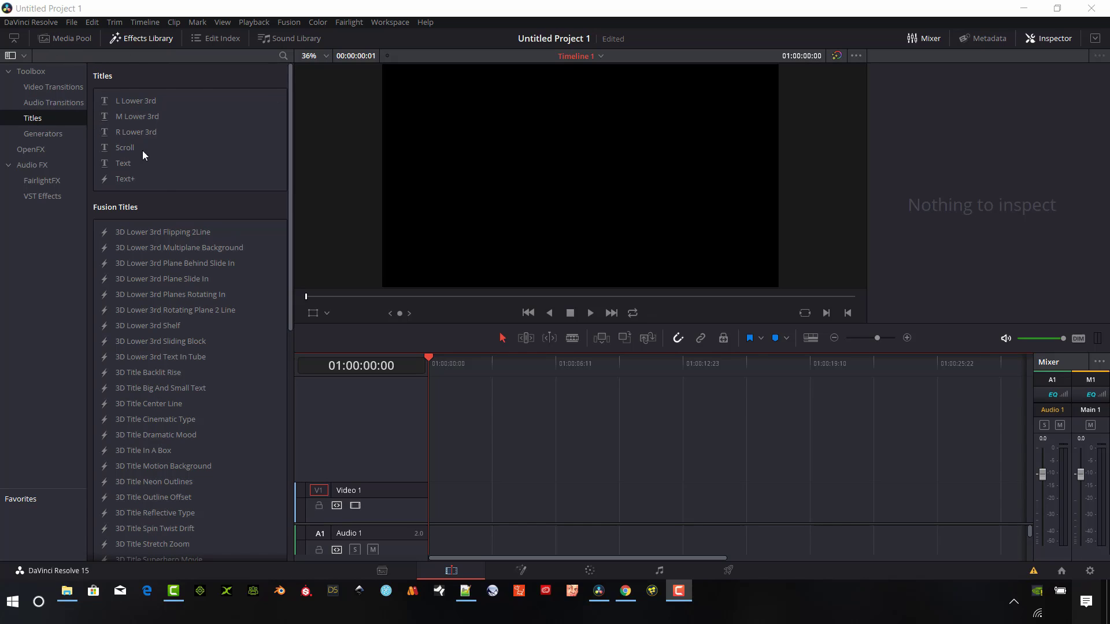
scroll(210, 314, "down", 8)
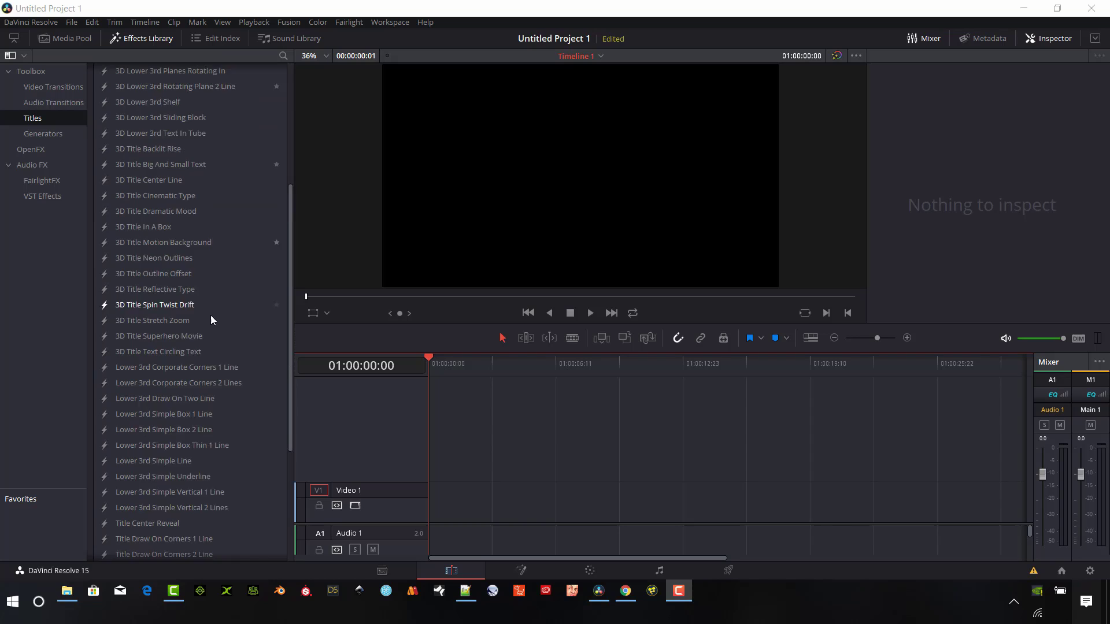
left_click_drag(176, 422, 425, 507)
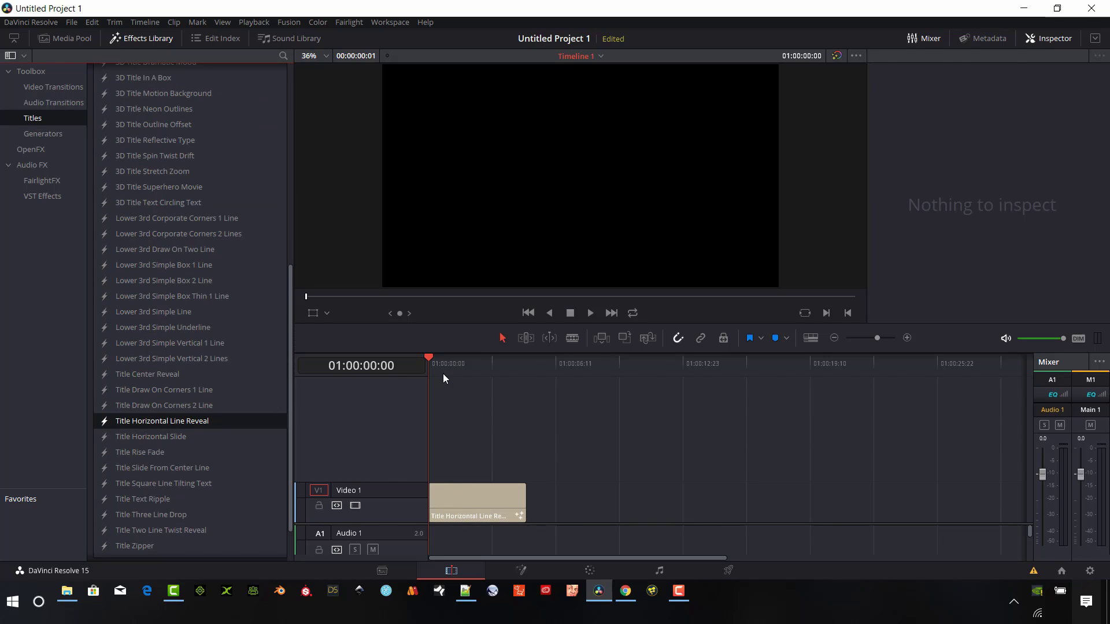
Play the title animation, then scrub the playhead back to 01:00:01:20
left_click(589, 313)
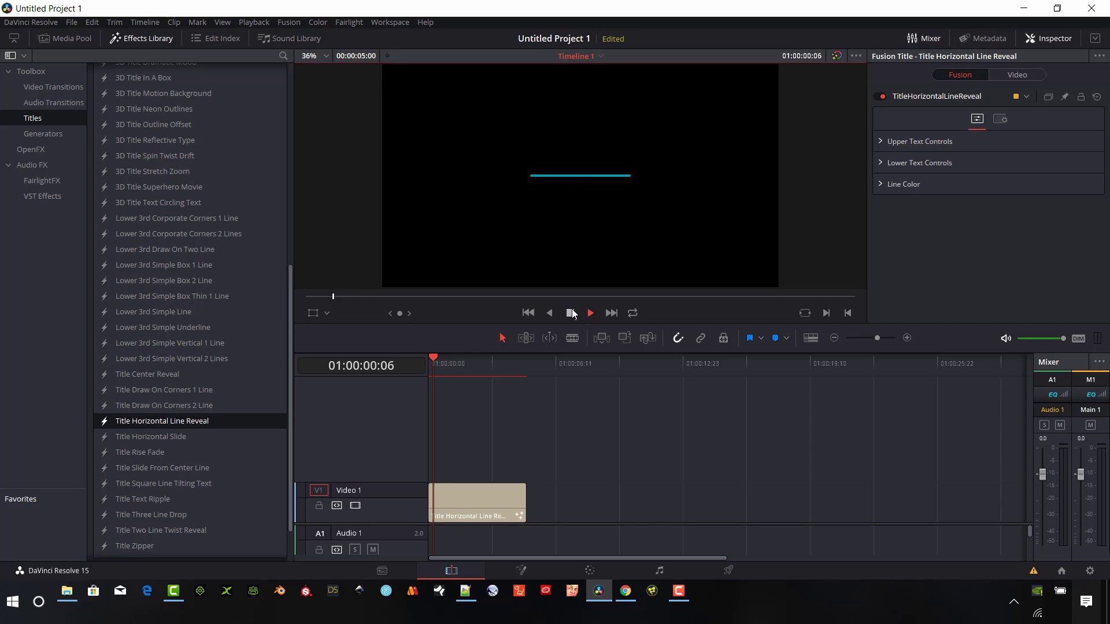
left_click(570, 313)
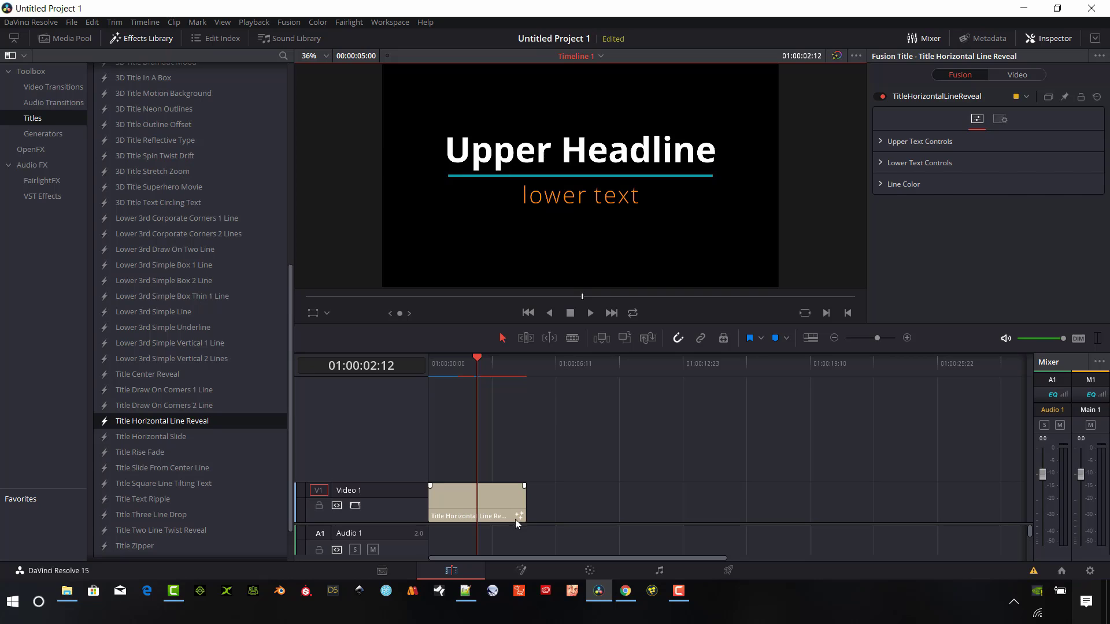
left_click_drag(477, 359, 464, 359)
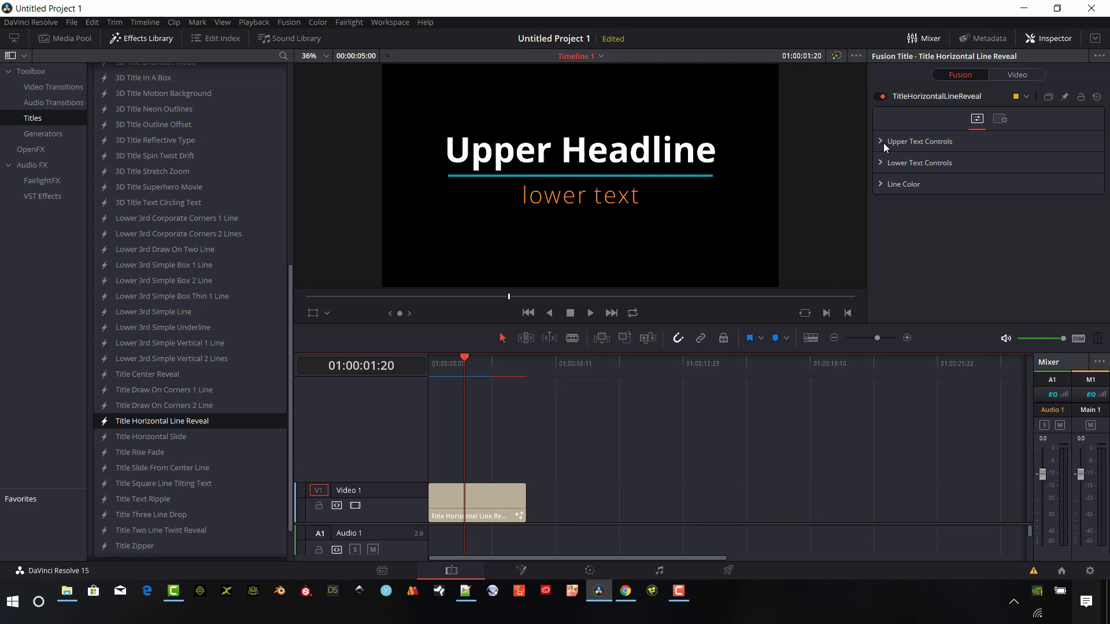
In Upper Text Controls, replace 'Upper Headline' with 'Custom Text'
left_click(886, 141)
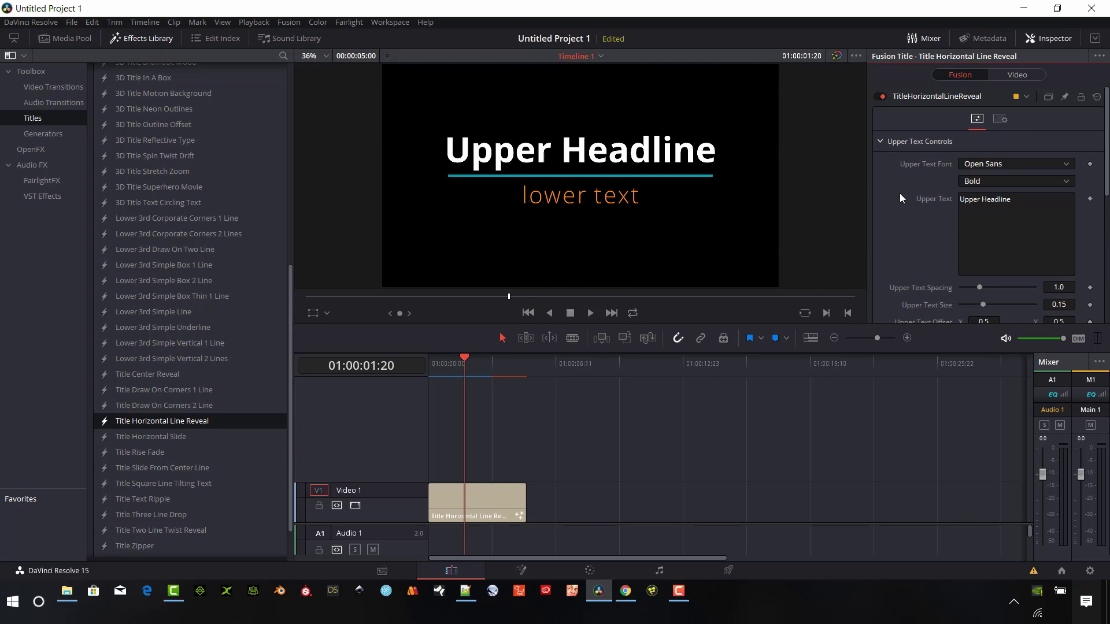
scroll(969, 195, "down", 5)
scroll(969, 174, "up", 3)
left_click(970, 138)
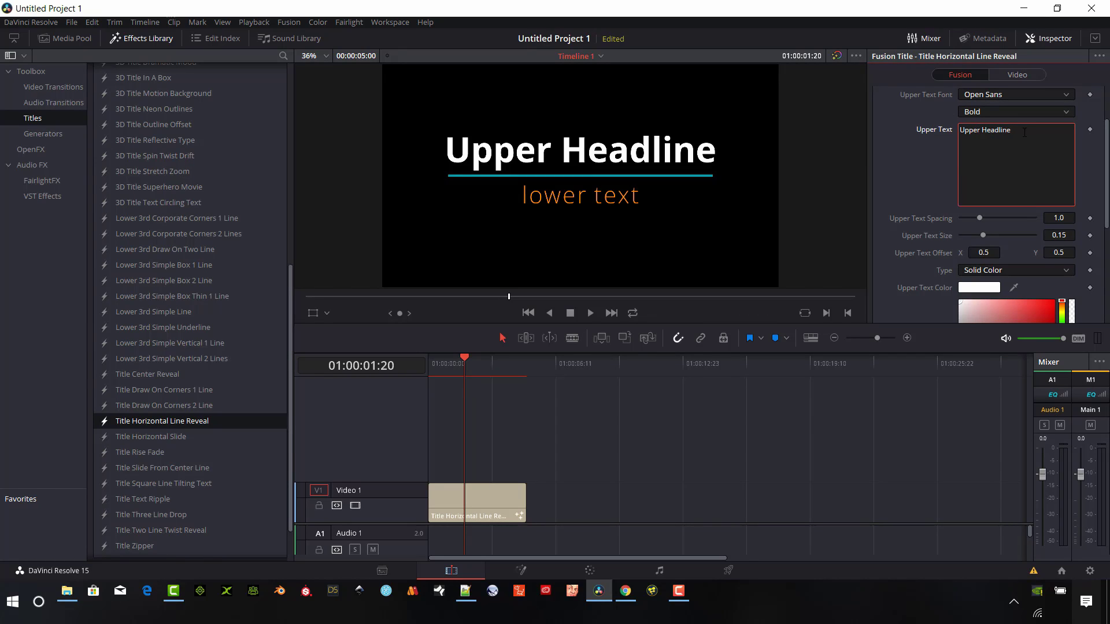
left_click_drag(1024, 133, 936, 131)
type("Custom Text")
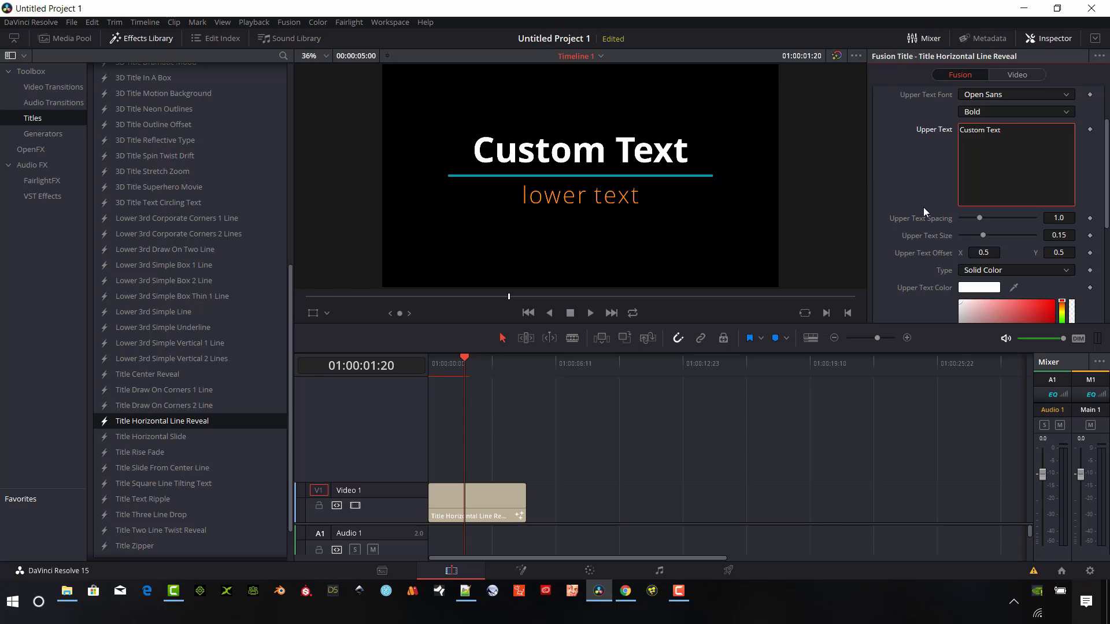
scroll(931, 225, "down", 5)
scroll(982, 219, "up", 5)
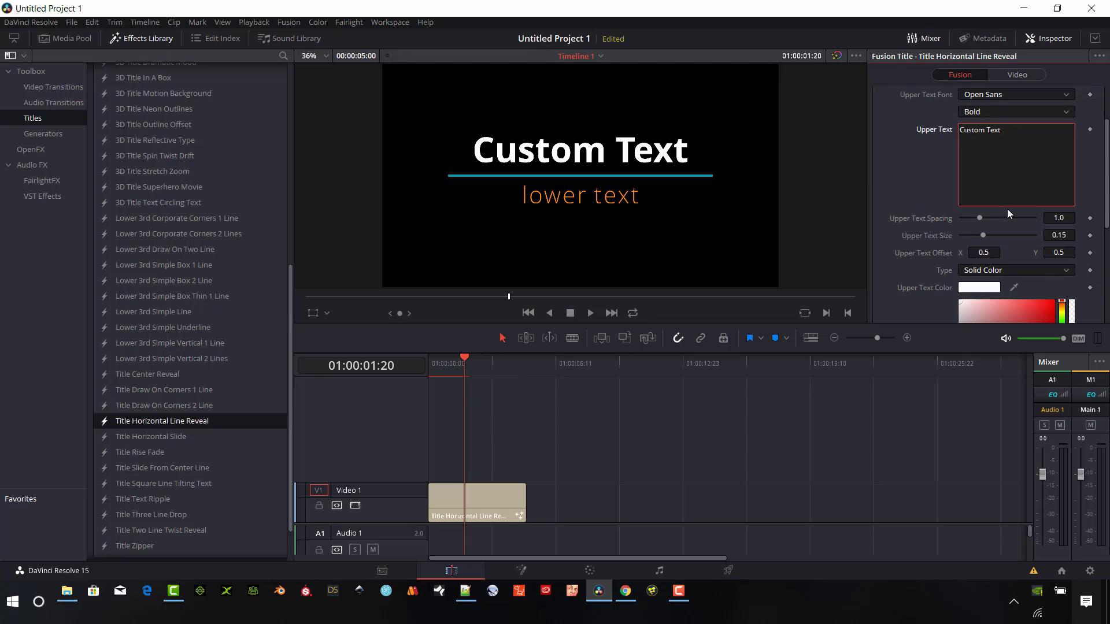
left_click(988, 289)
left_click(591, 199)
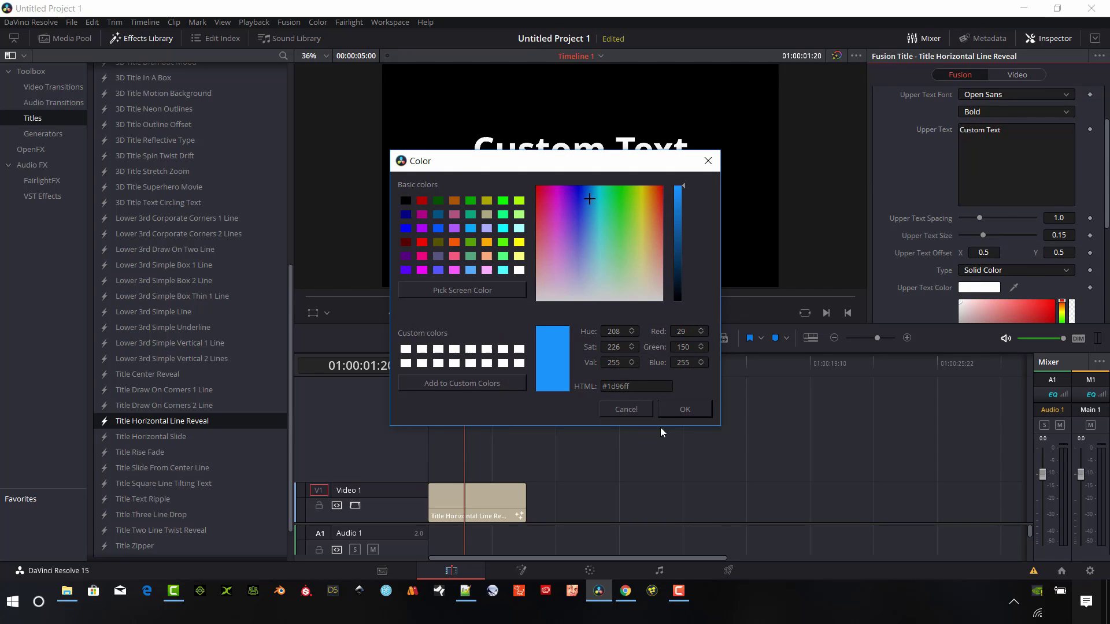
left_click(685, 409)
left_click(979, 287)
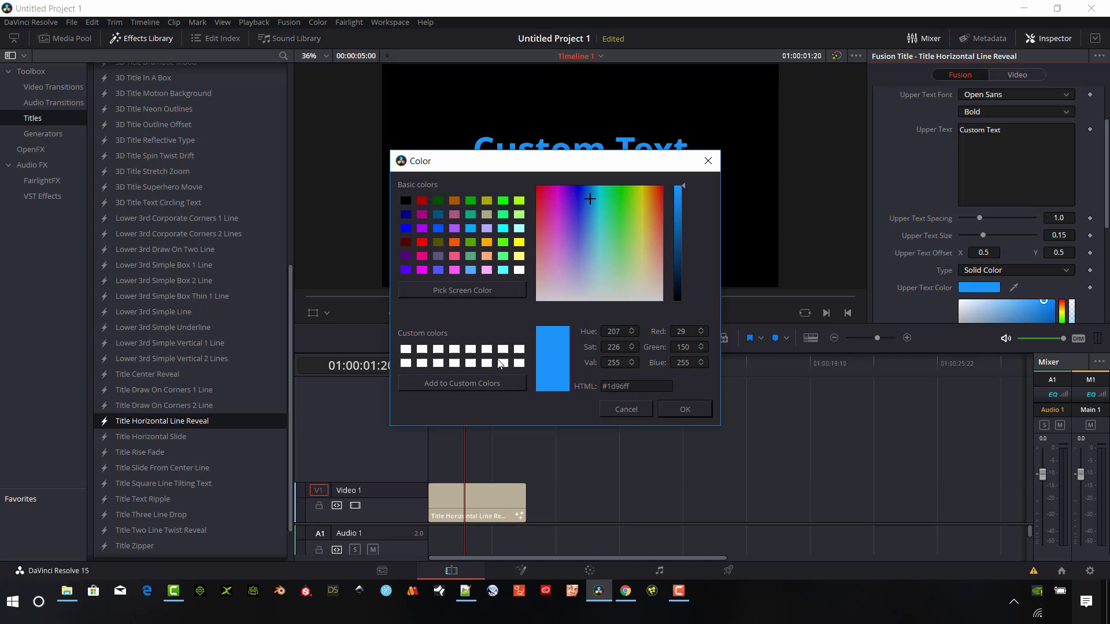
left_click(405, 349)
left_click(683, 409)
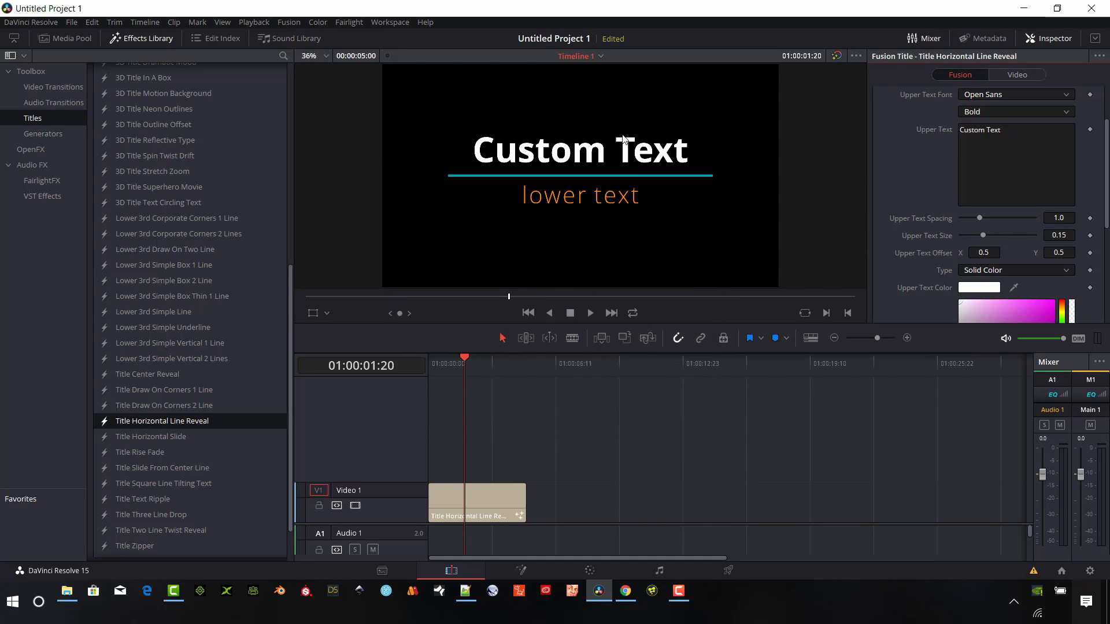
scroll(993, 234, "down", 3)
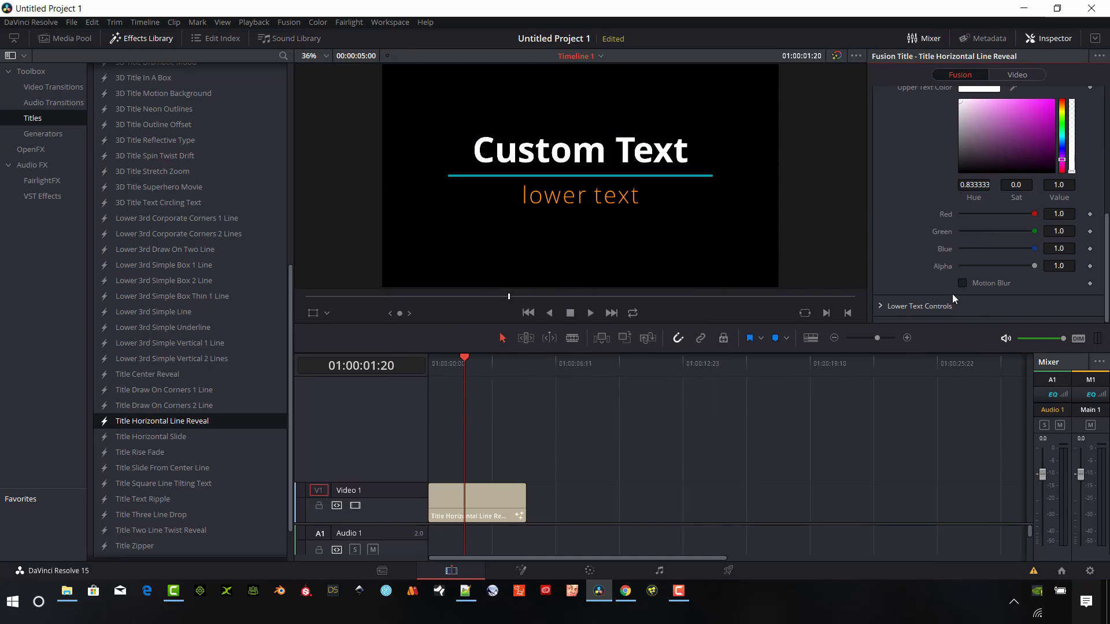
scroll(938, 232, "up", 5)
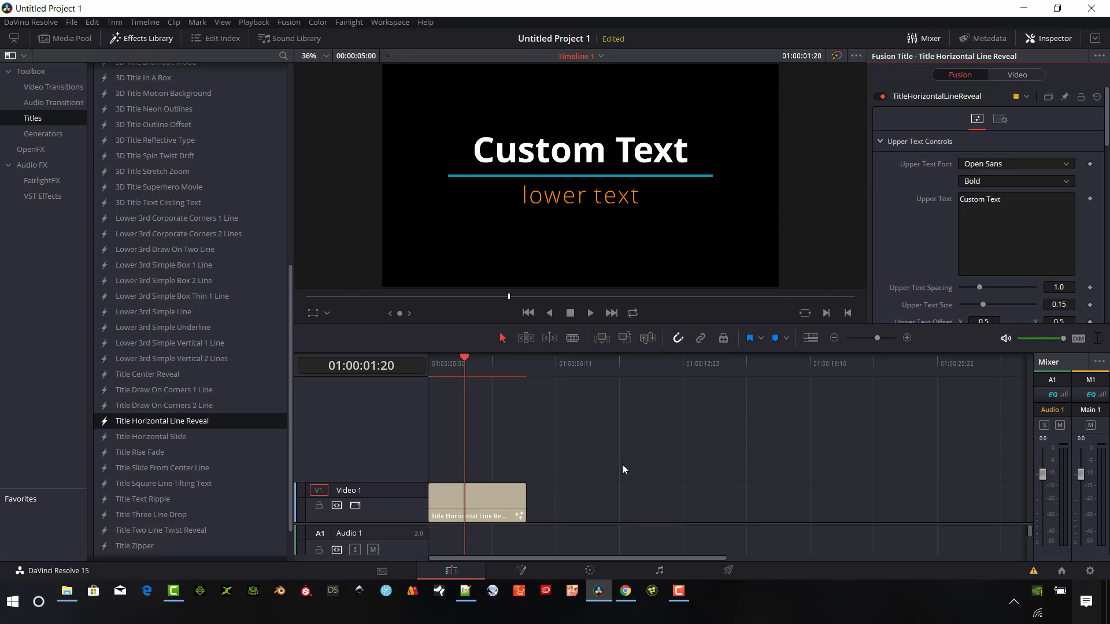
Open the title clip in Fusion, unlink its node from MediaOut1 and move it left
left_click(491, 499)
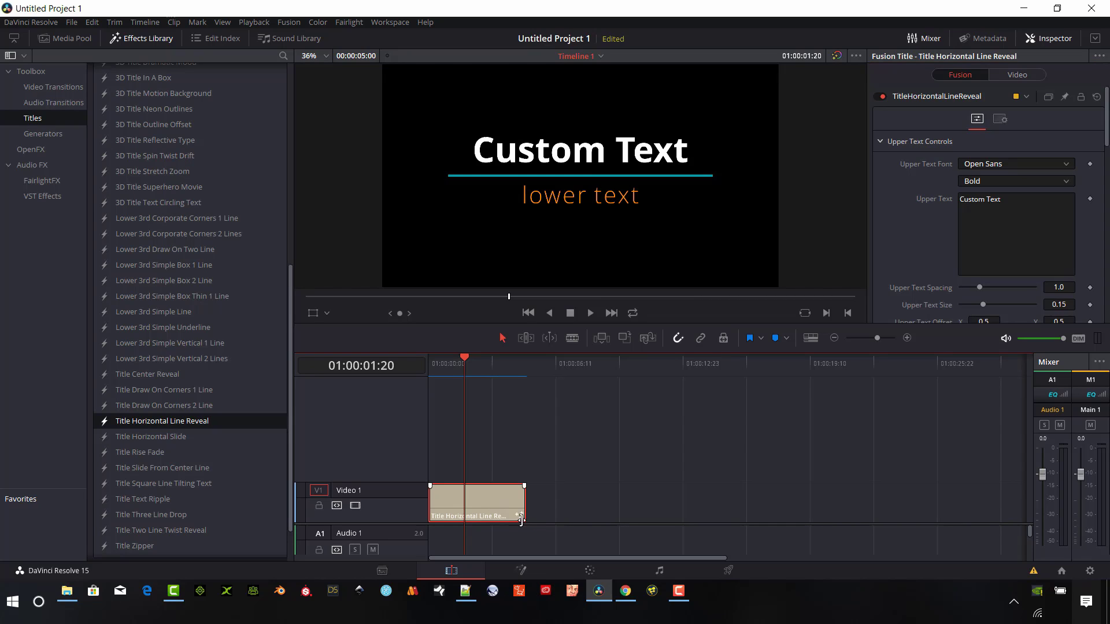
left_click(521, 570)
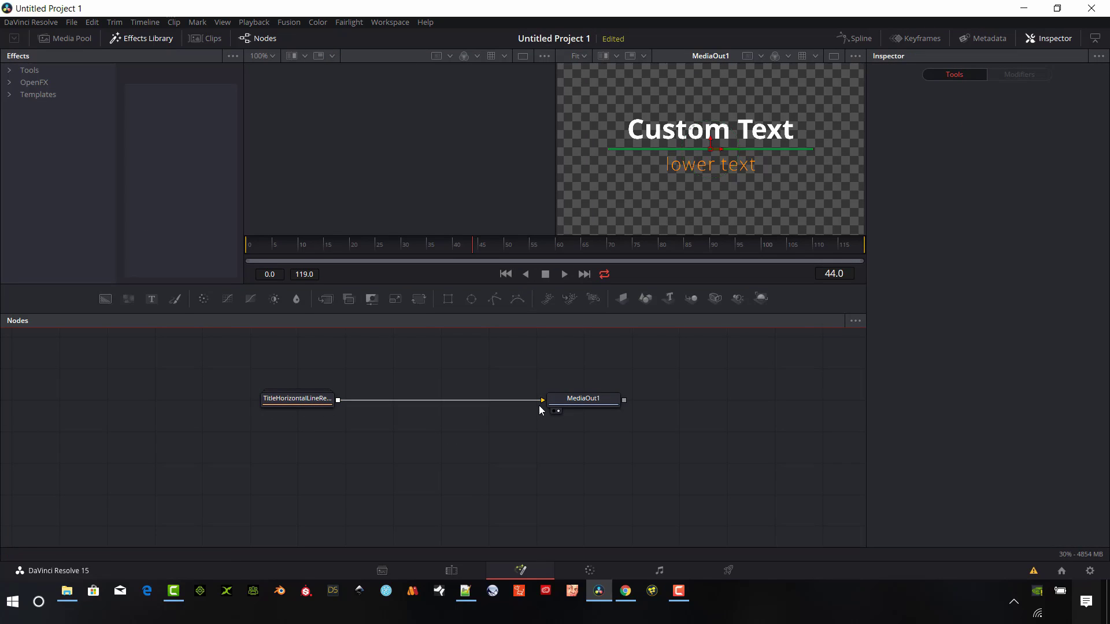
left_click_drag(541, 401, 521, 422)
left_click_drag(298, 406, 264, 410)
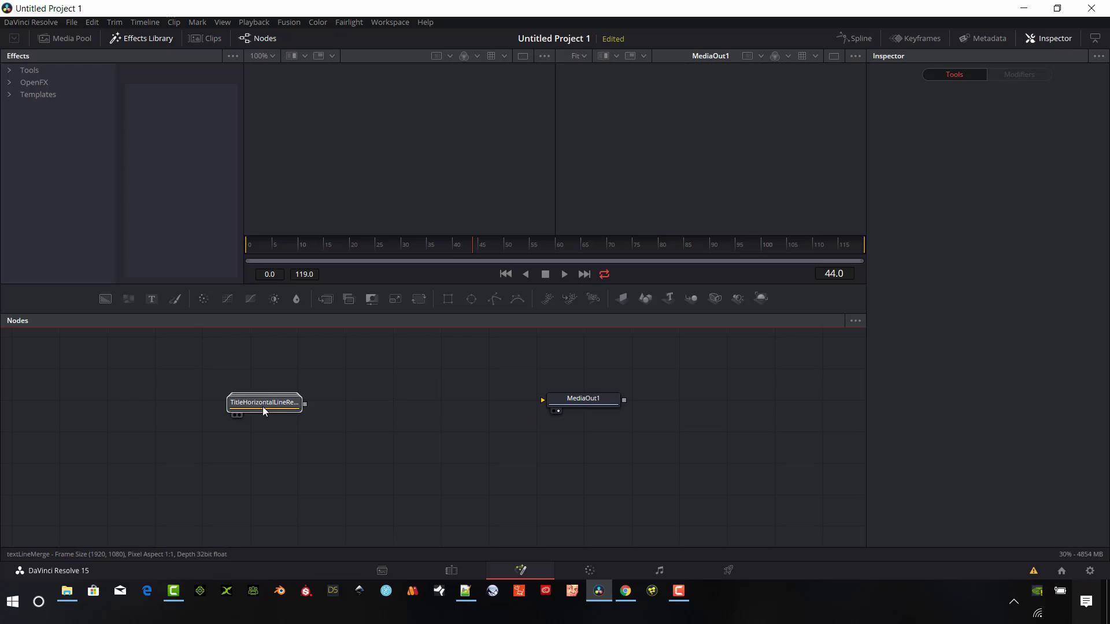
left_click(264, 410)
Expand the TitleHorizontalLineReveal group, move MediaOut1 right, and view textLineMerge in the right viewer
double_click(262, 407)
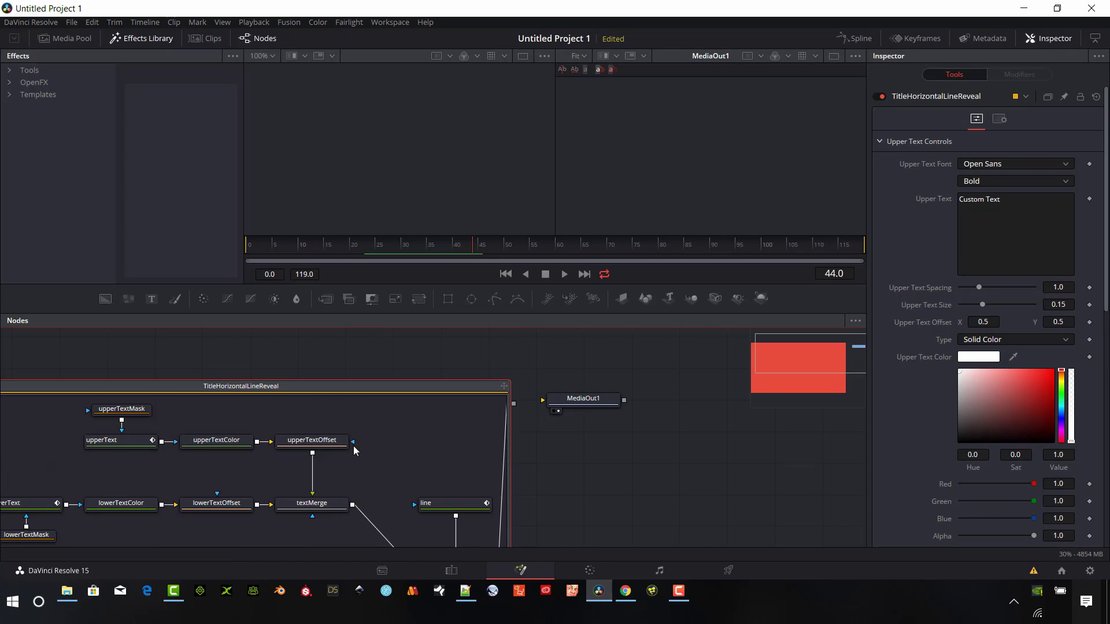
scroll(354, 443, "down", 2)
scroll(222, 493, "down", 3)
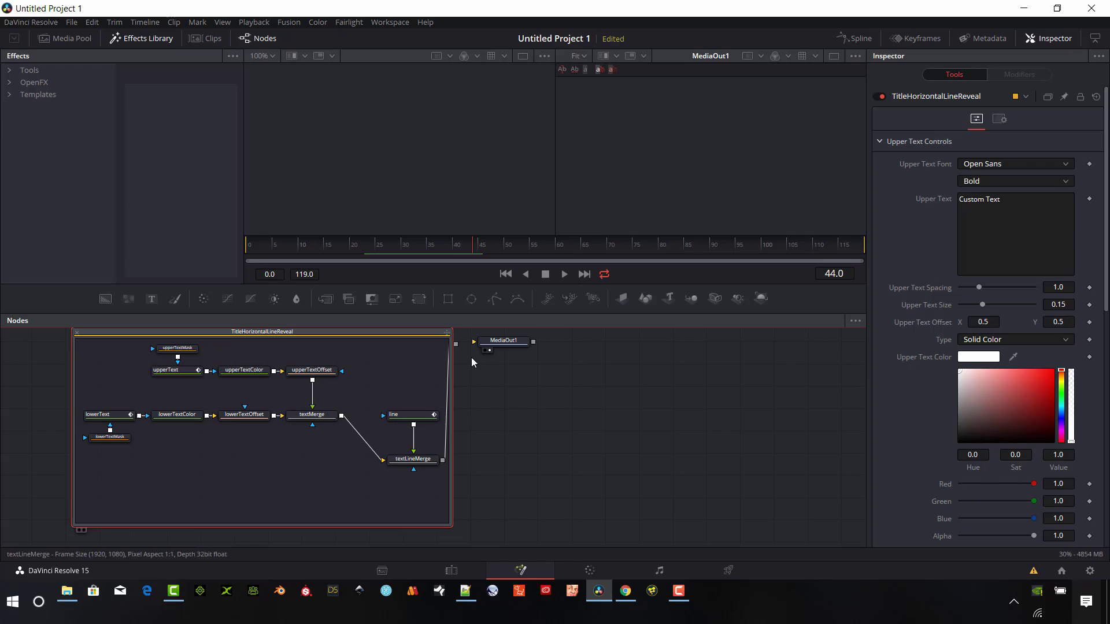
left_click_drag(519, 345, 639, 351)
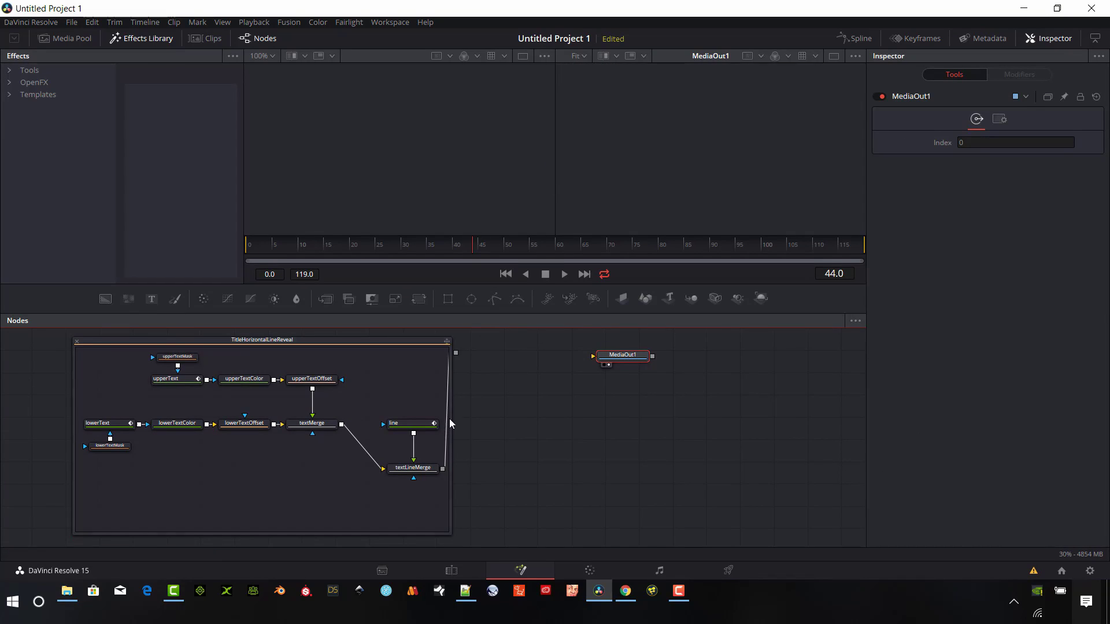
left_click_drag(425, 465, 712, 138)
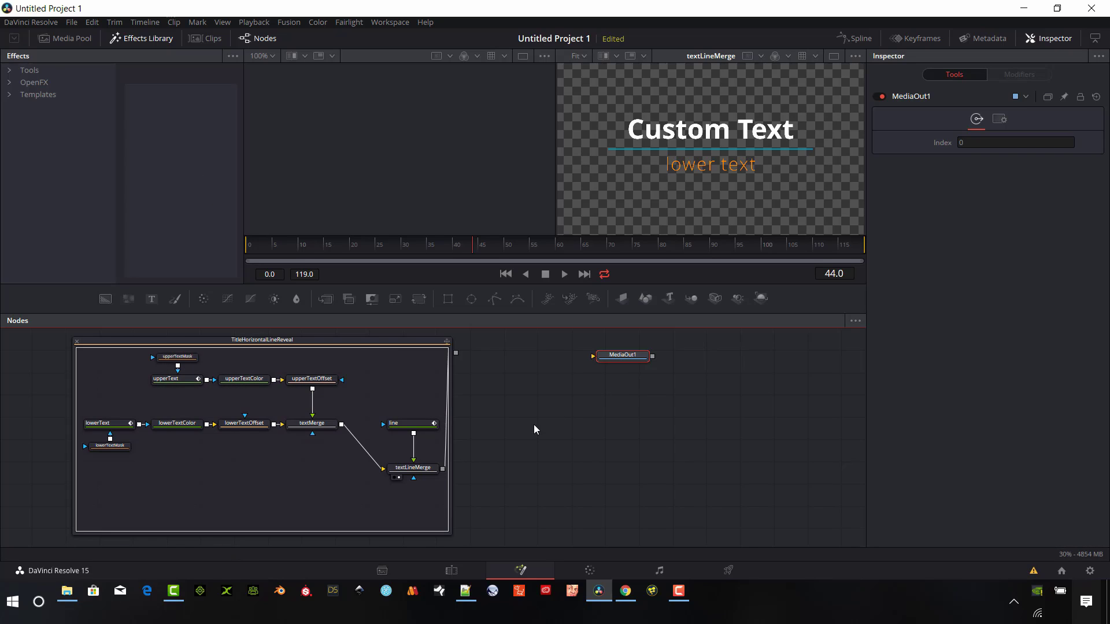
Add a Transform node via the 'trans' search and wire group → Transform1 → MediaOut1
left_click(525, 439)
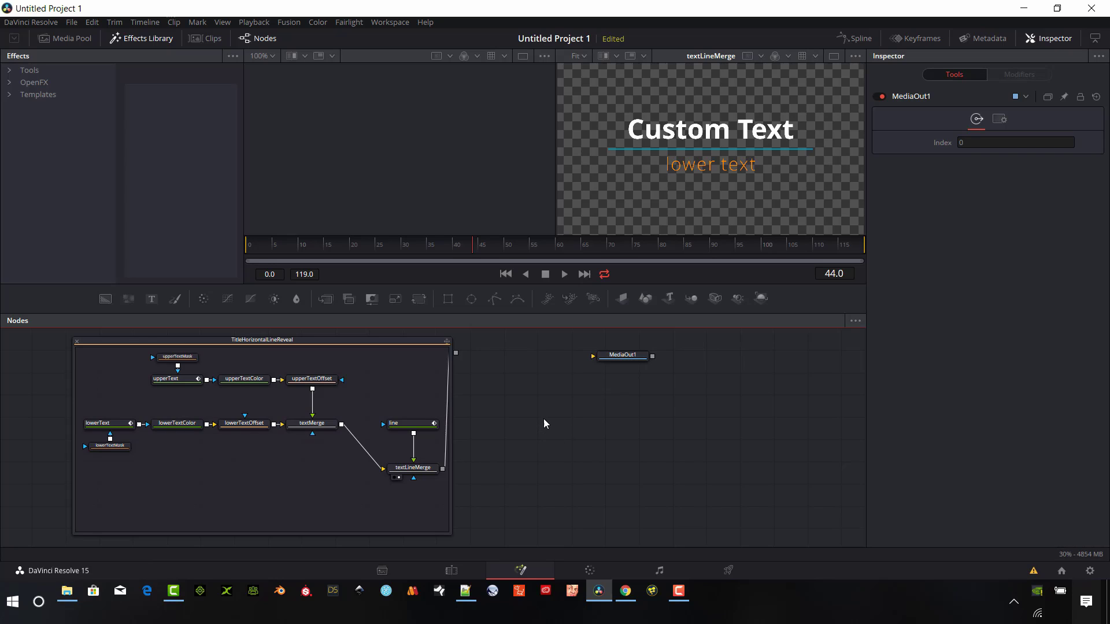
key("shift+space")
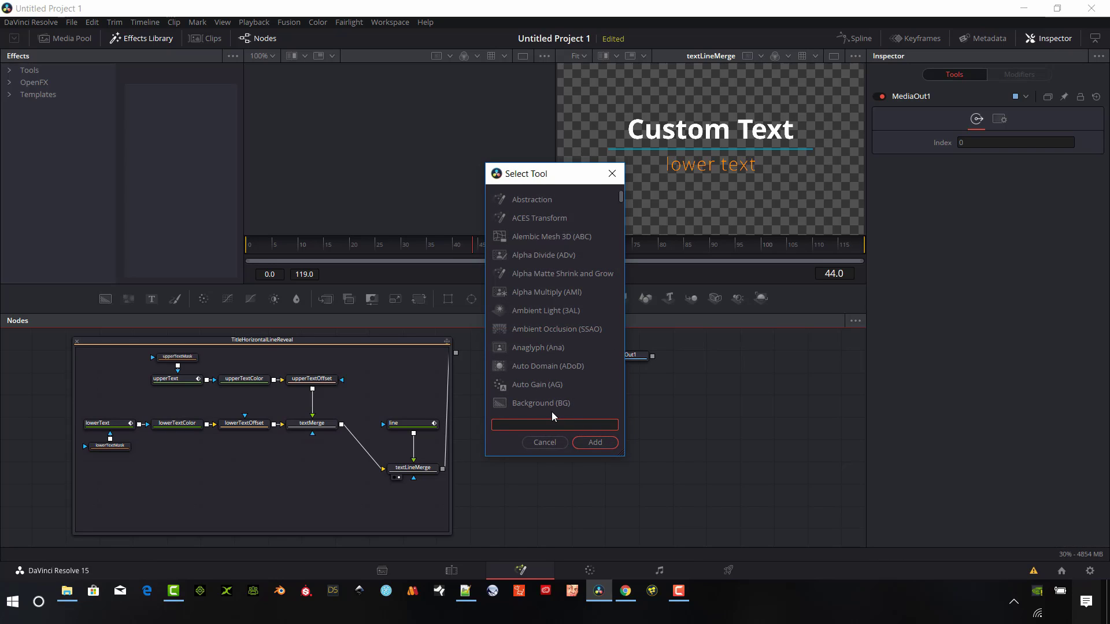
type("trans")
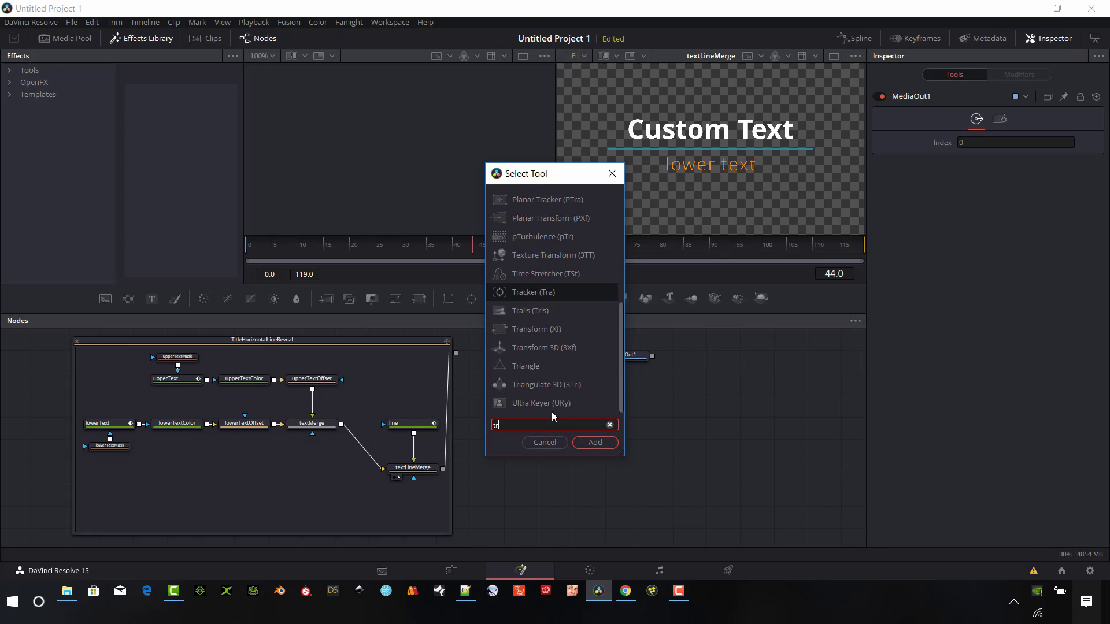
left_click(594, 443)
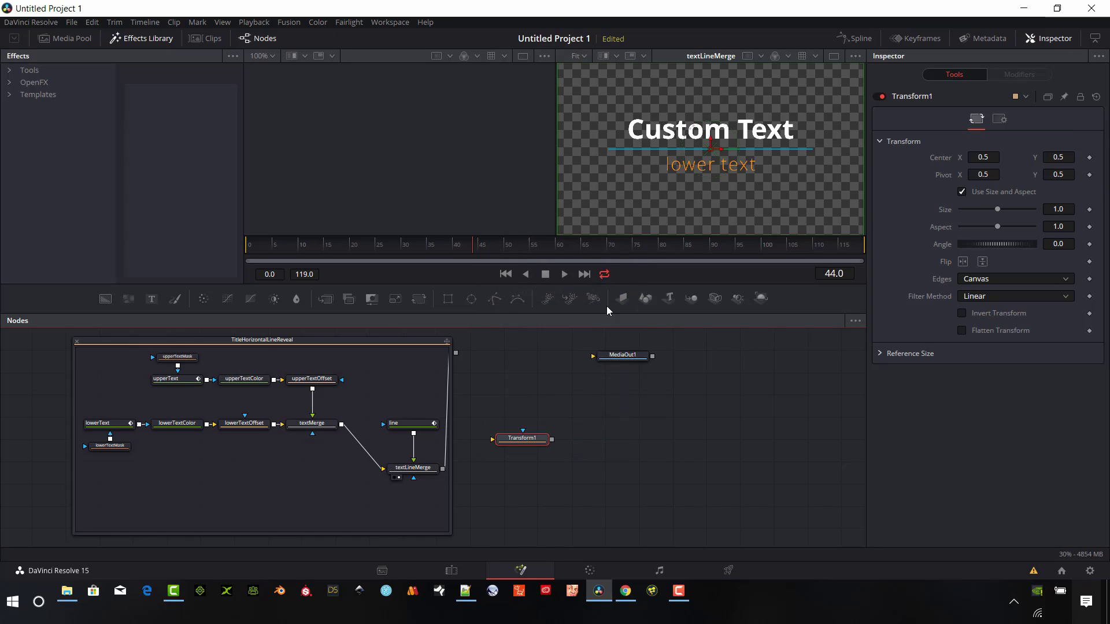
left_click_drag(522, 438, 524, 353)
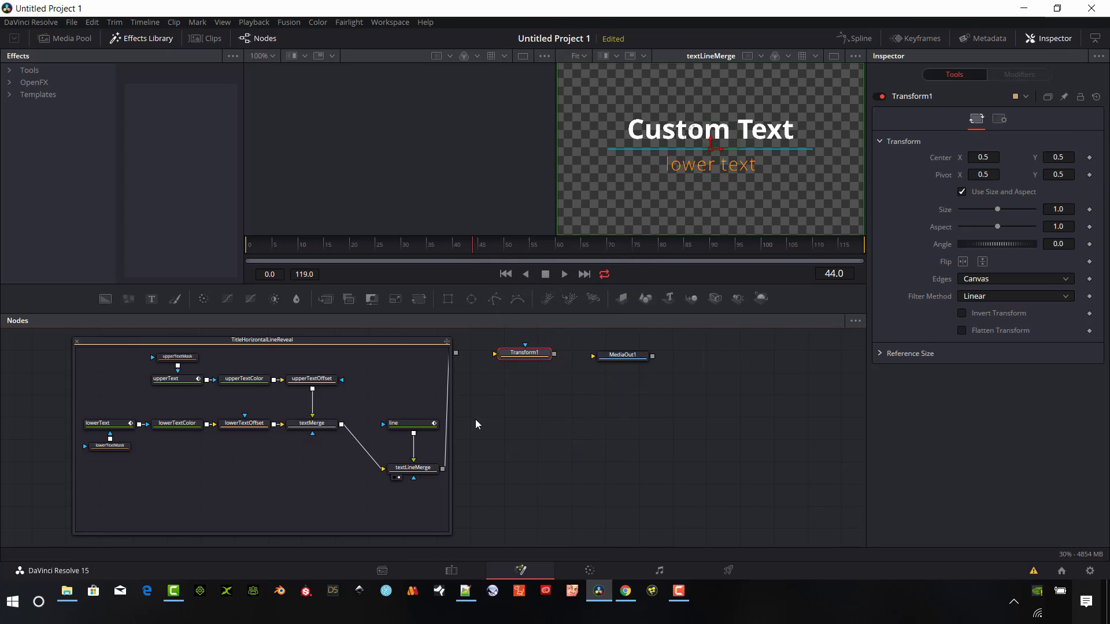
left_click_drag(456, 353, 620, 361)
mouse_move(521, 359)
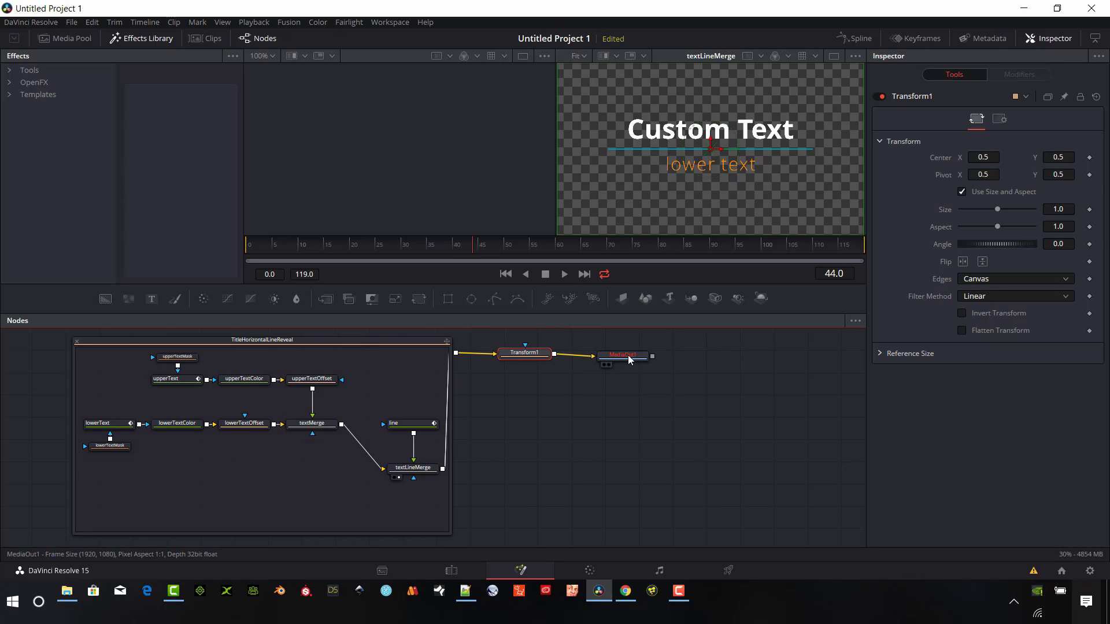
Set Transform1 to Center 0.211/0.134 and Size 0.53, previewing the output in the left viewer
left_click_drag(629, 359, 469, 173)
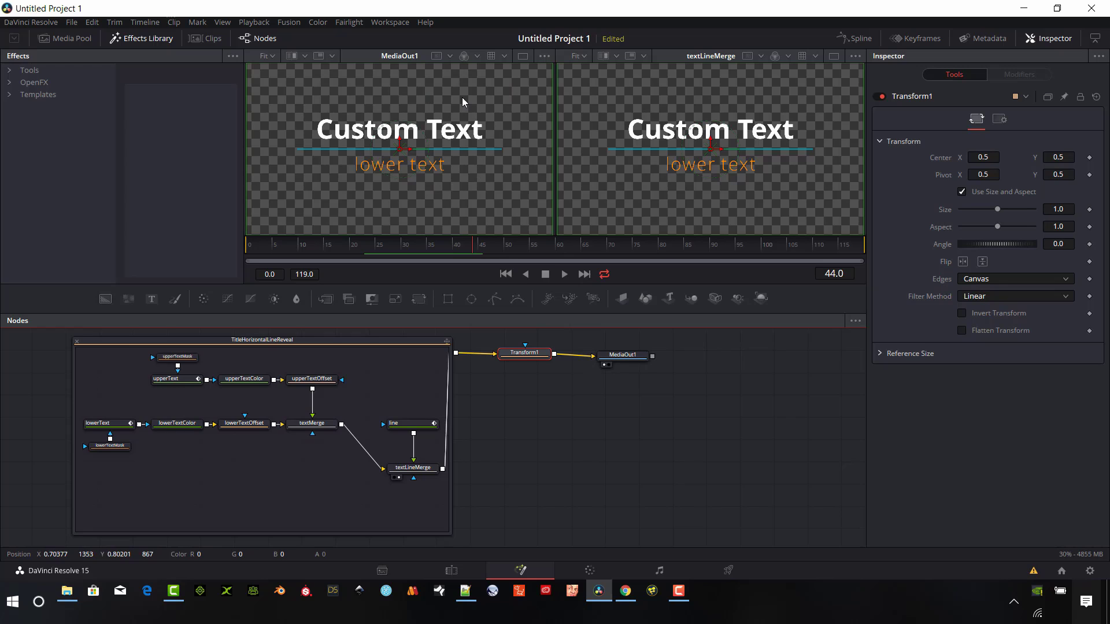
left_click_drag(535, 353, 536, 353)
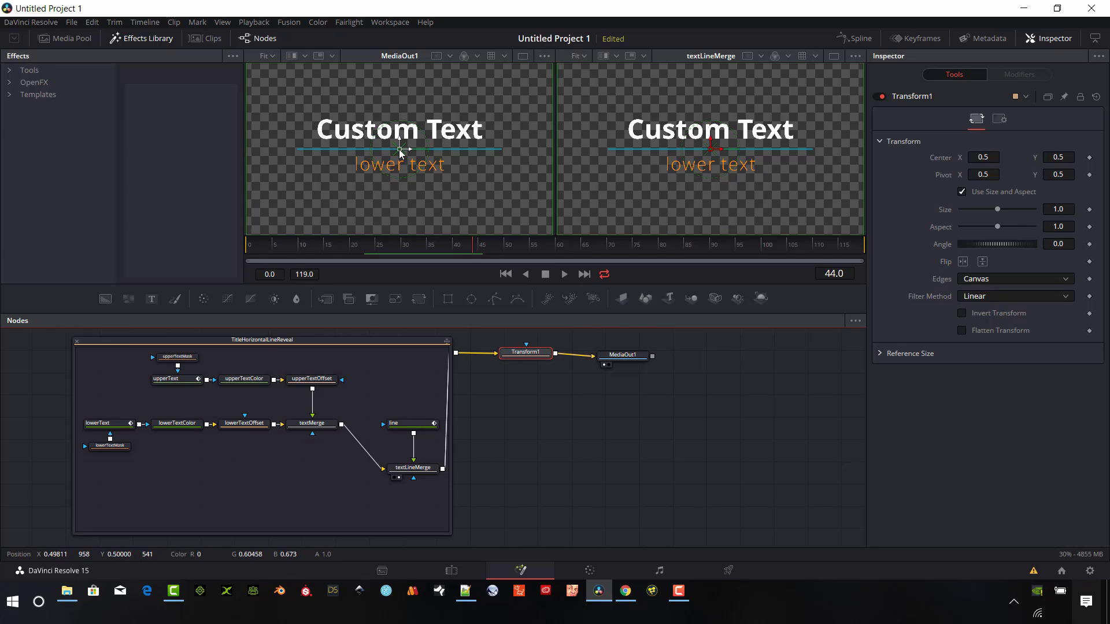
left_click_drag(400, 152, 354, 202)
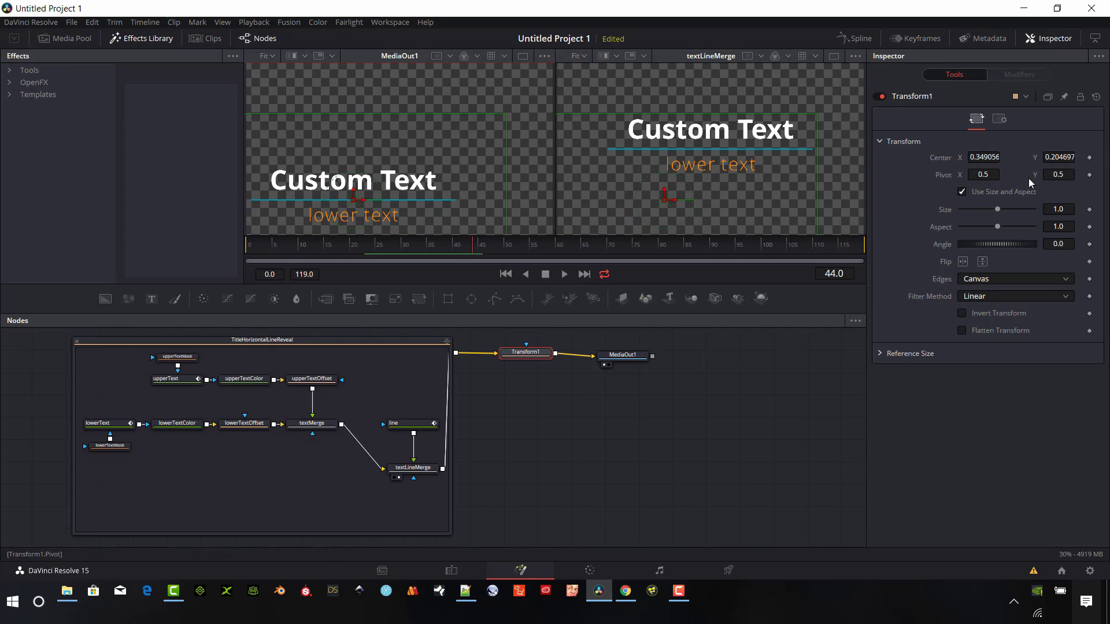
left_click_drag(999, 208, 978, 213)
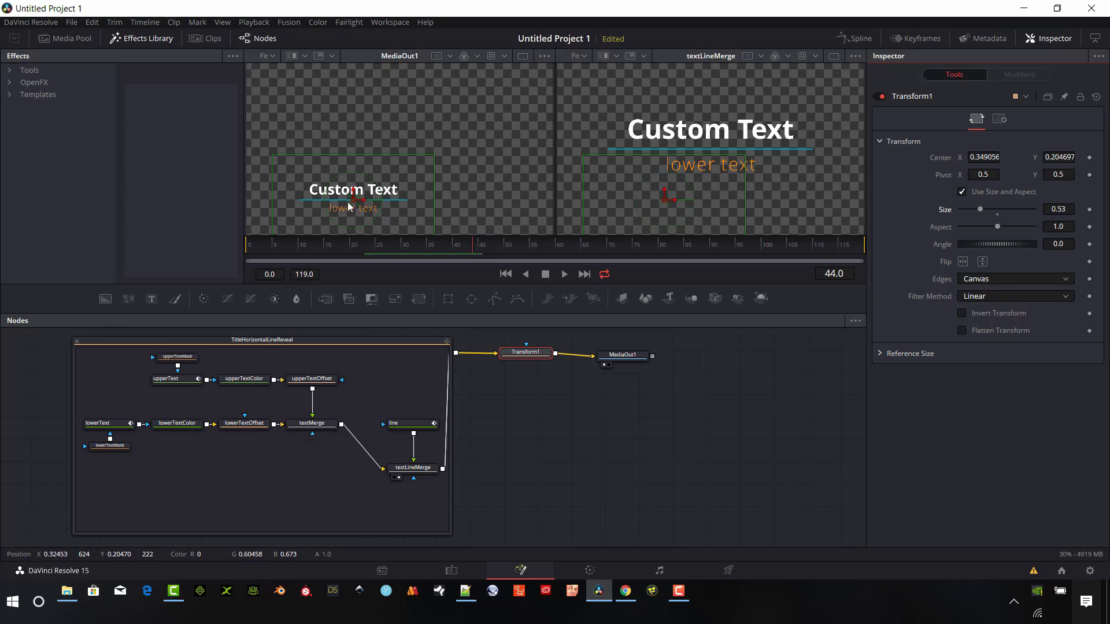
left_click_drag(354, 205, 311, 217)
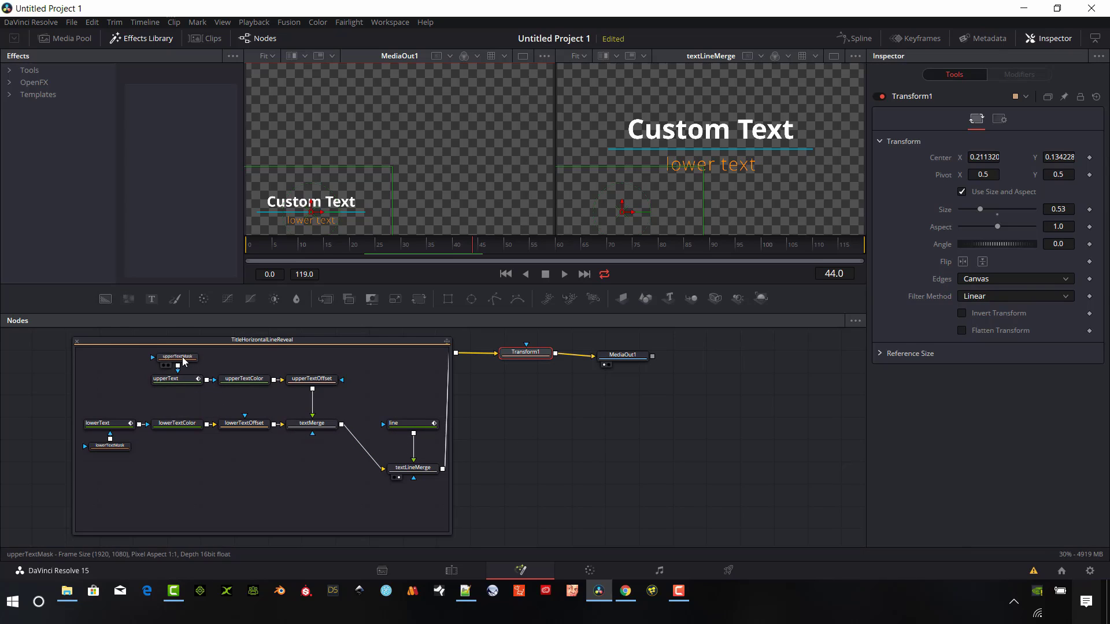
left_click_drag(393, 91, 391, 123)
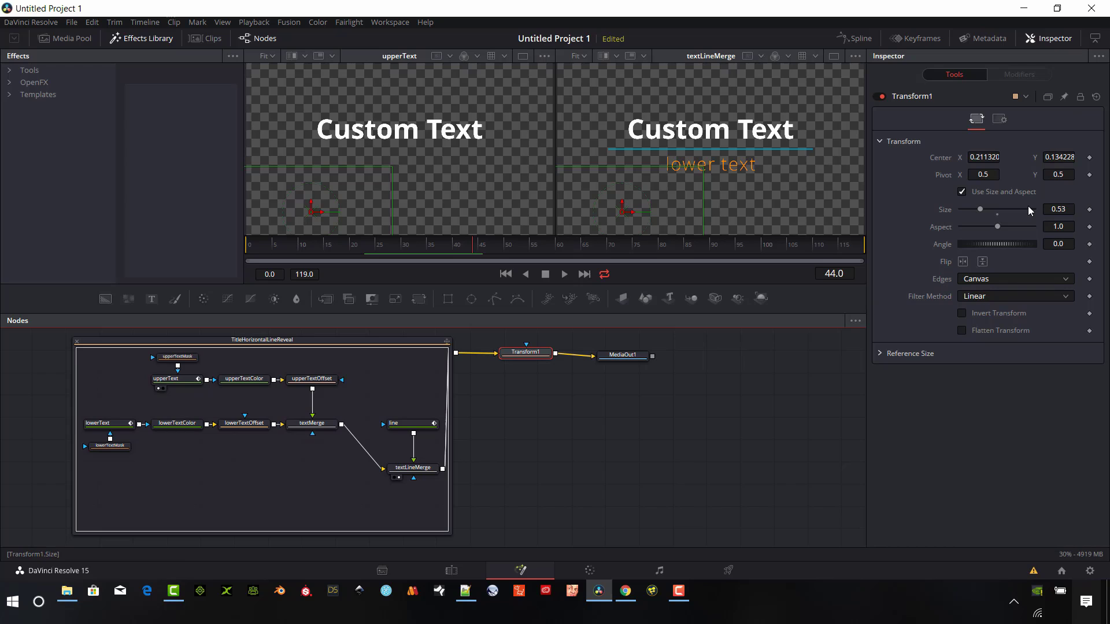
Select upperText and bring up its Shading settings in the Inspector
left_click(178, 384)
left_click(893, 99)
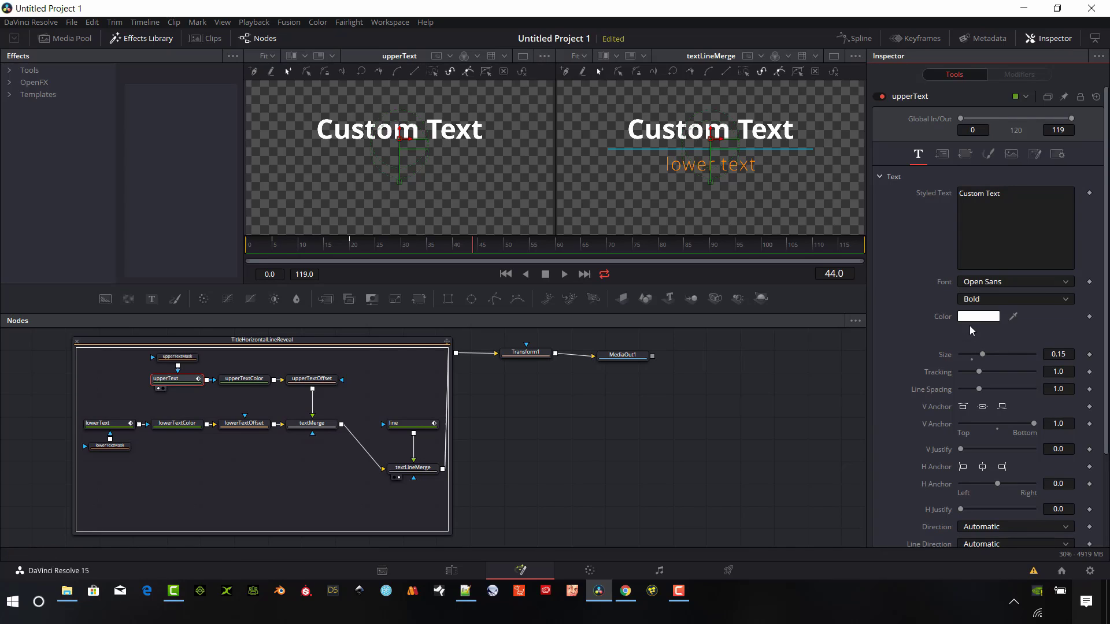
scroll(970, 327, "down", 4)
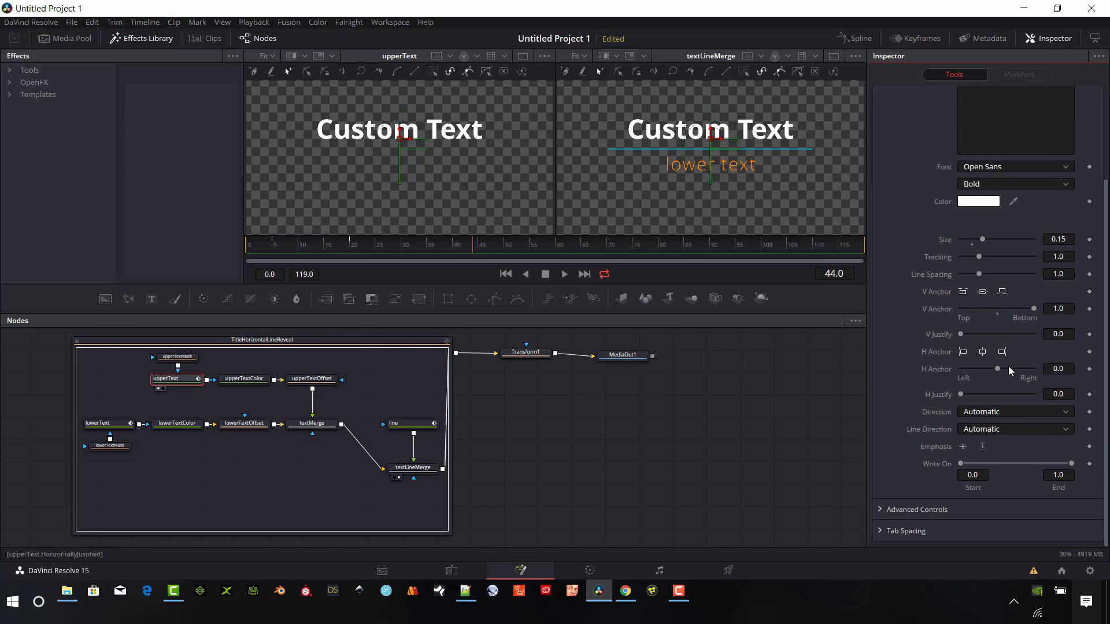
scroll(895, 345, "up", 4)
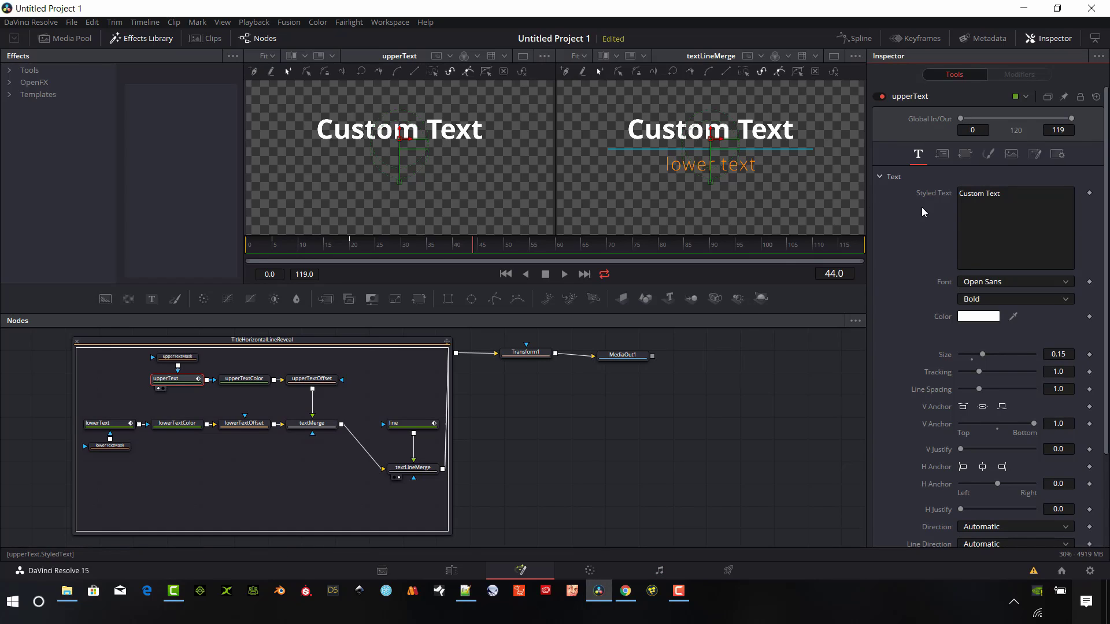
left_click(1011, 154)
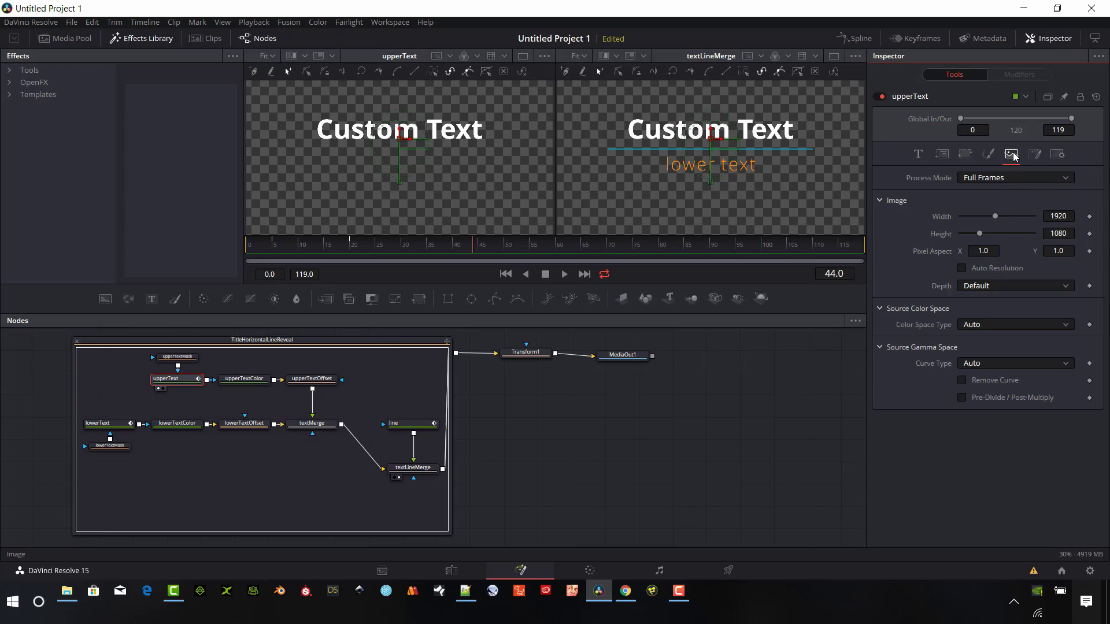
left_click(990, 154)
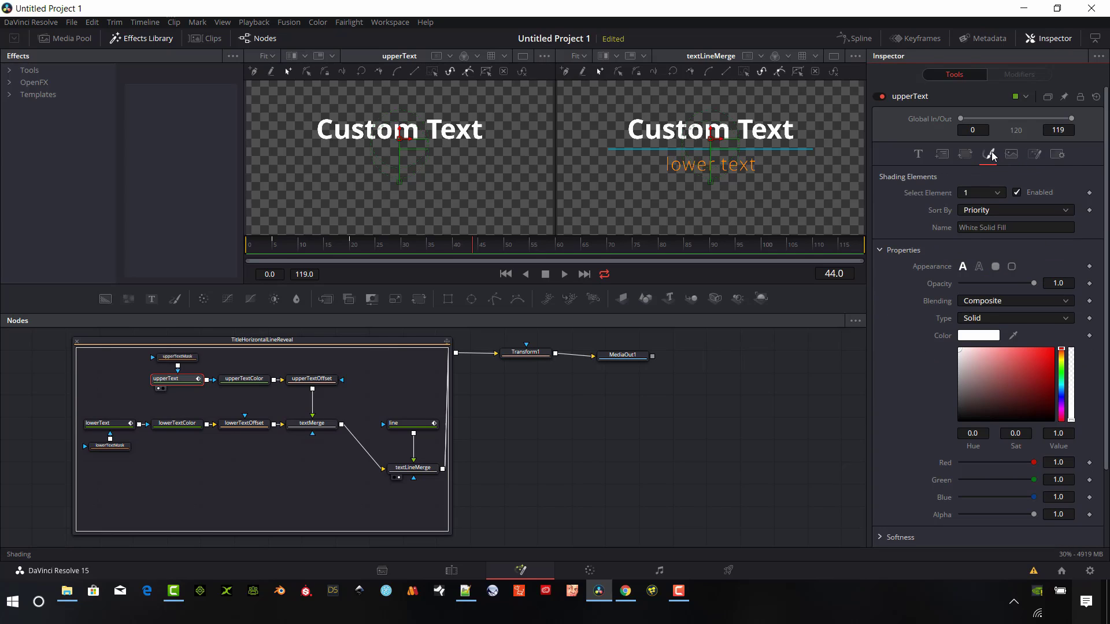
Enable shading element 2 'Red Outline' with black colour and thickness 0.026
left_click(1000, 191)
left_click(979, 218)
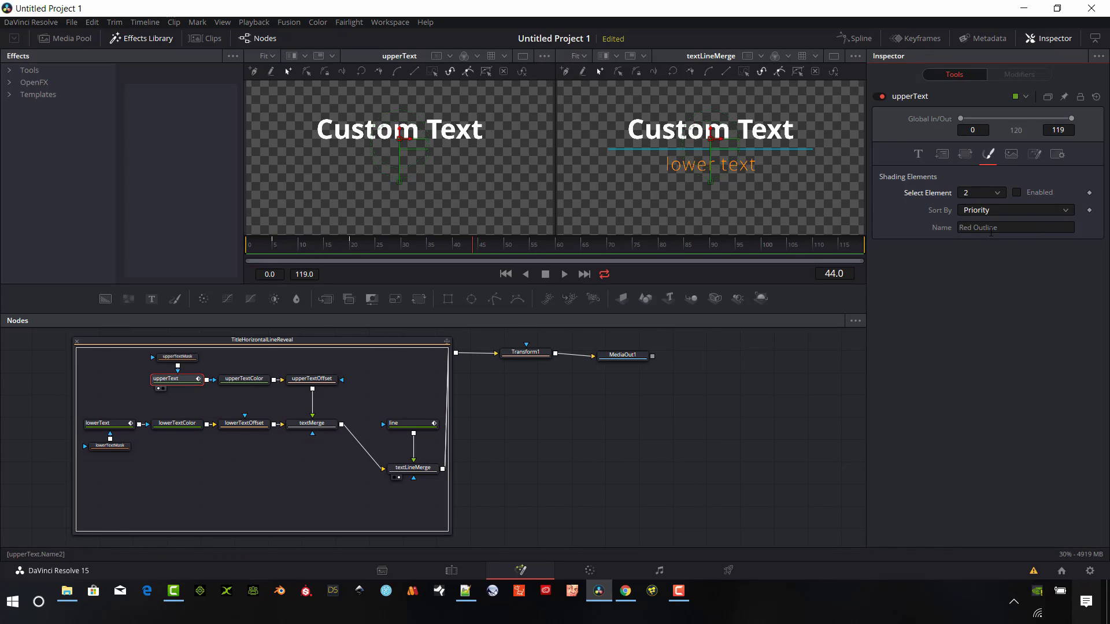
left_click(1016, 192)
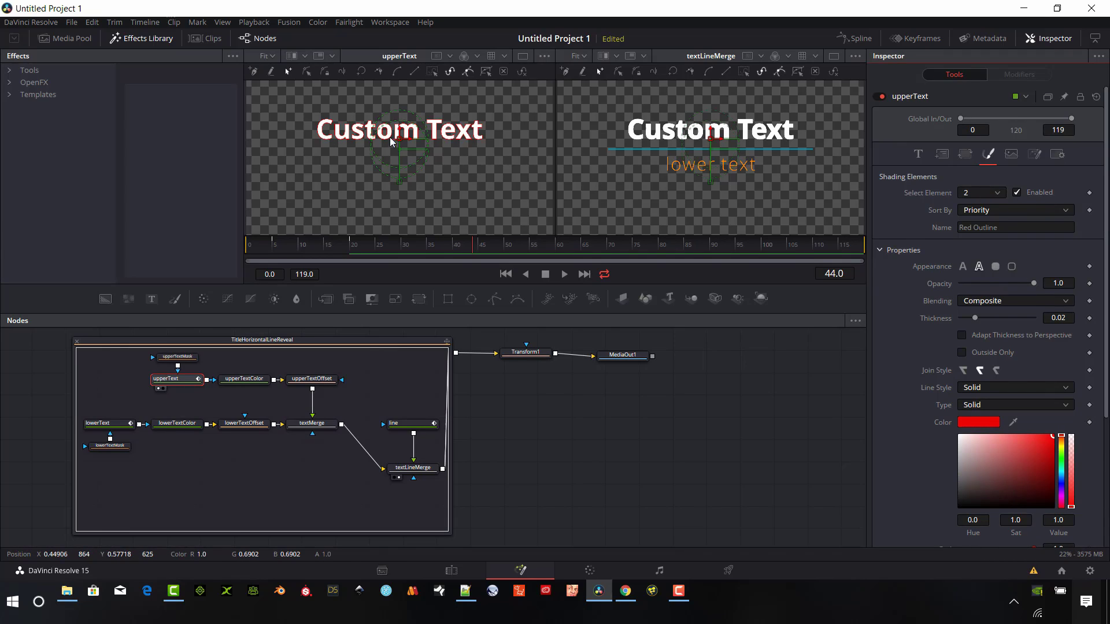
left_click(992, 423)
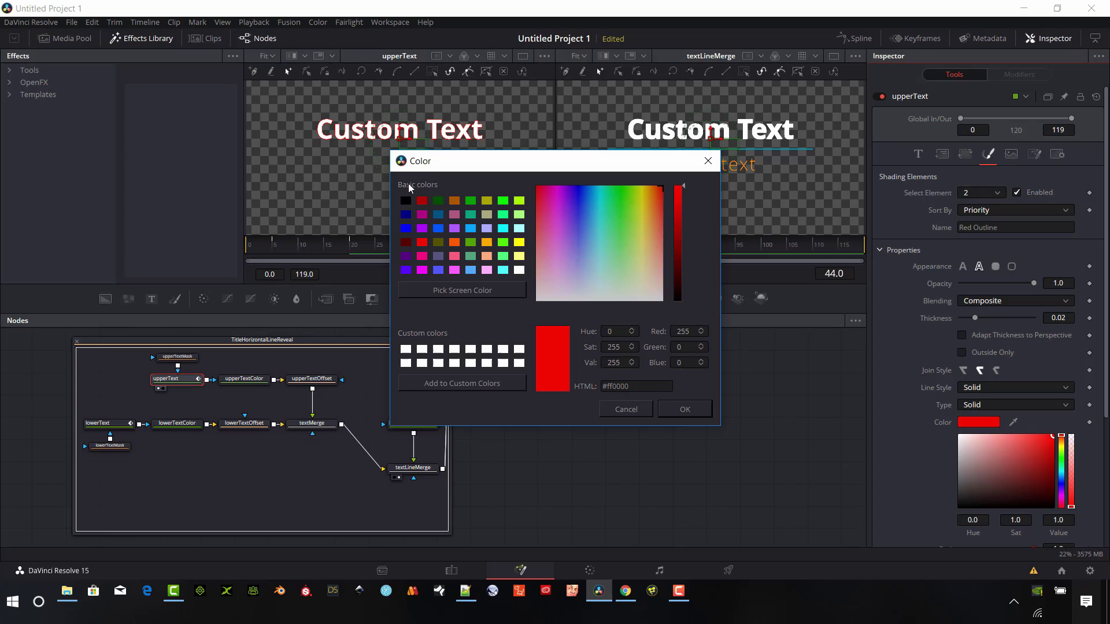
left_click(406, 200)
left_click(682, 409)
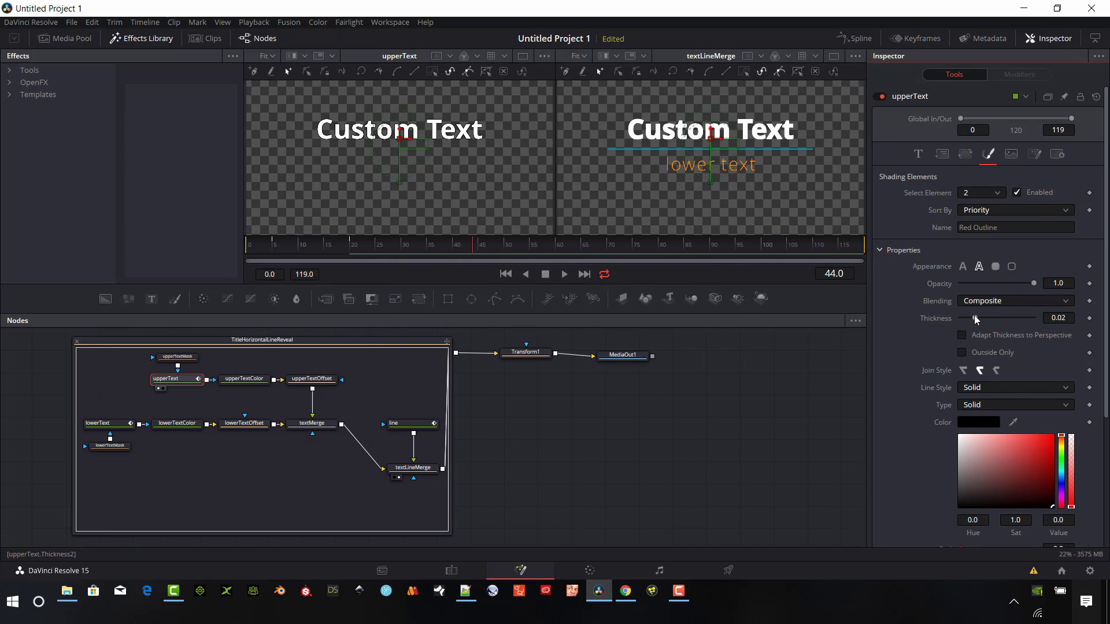
left_click_drag(974, 319, 979, 316)
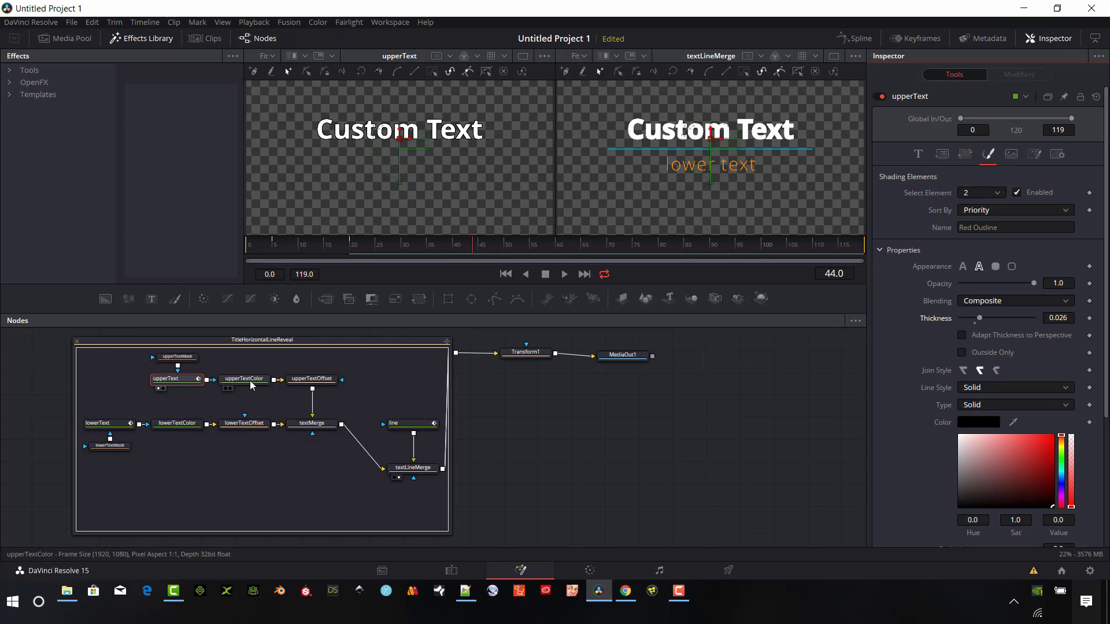
Move upperTextColor up and review its Background, Image and general settings
left_click_drag(255, 386, 253, 372)
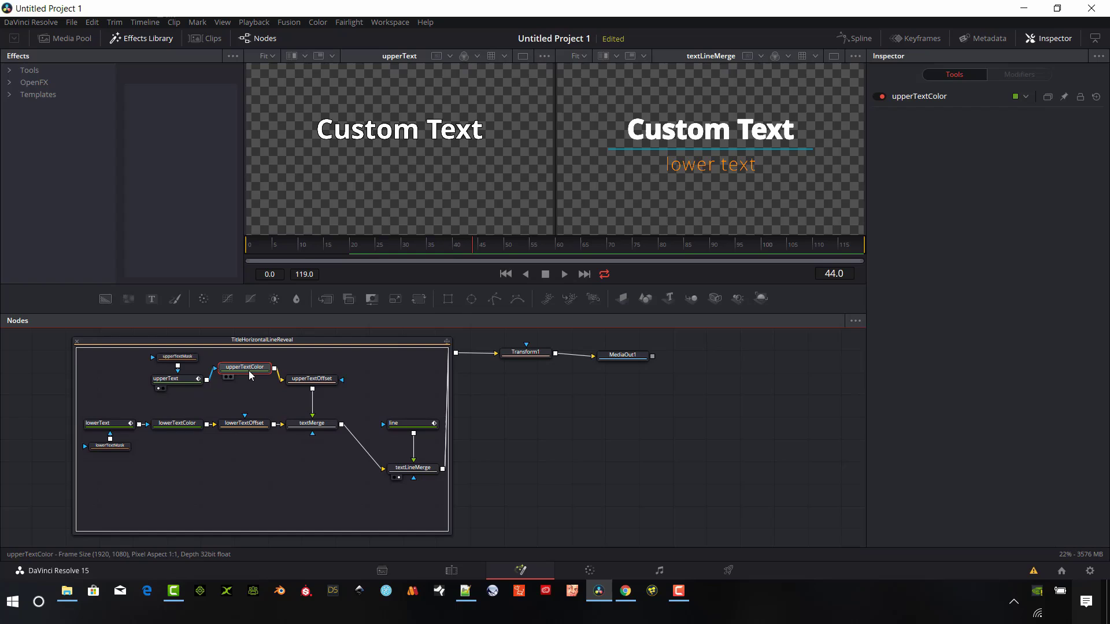
left_click(910, 96)
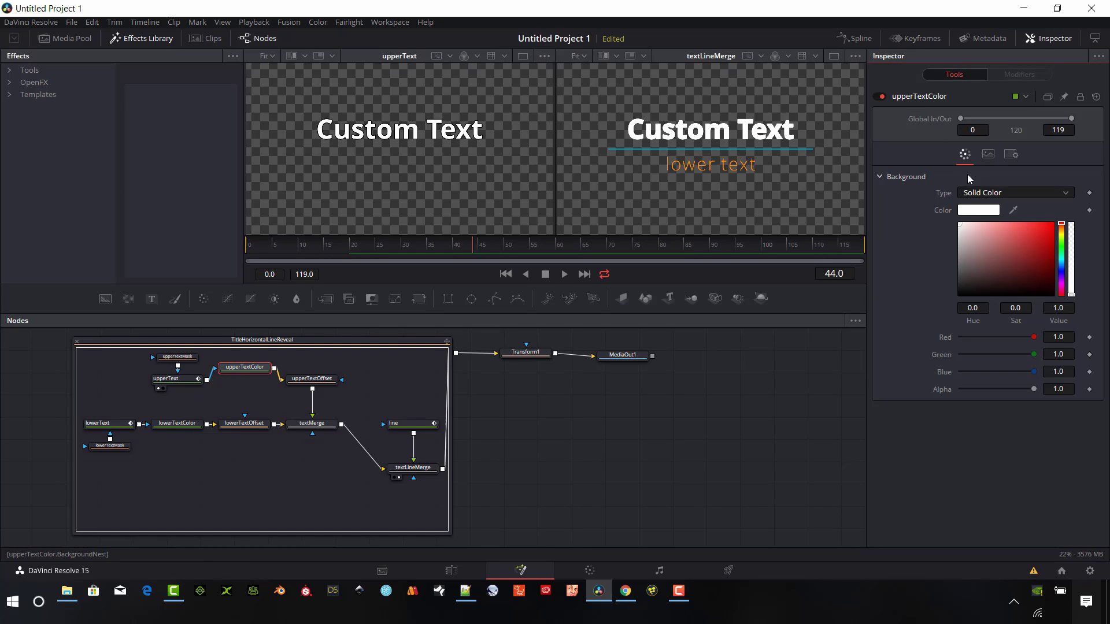
left_click(989, 157)
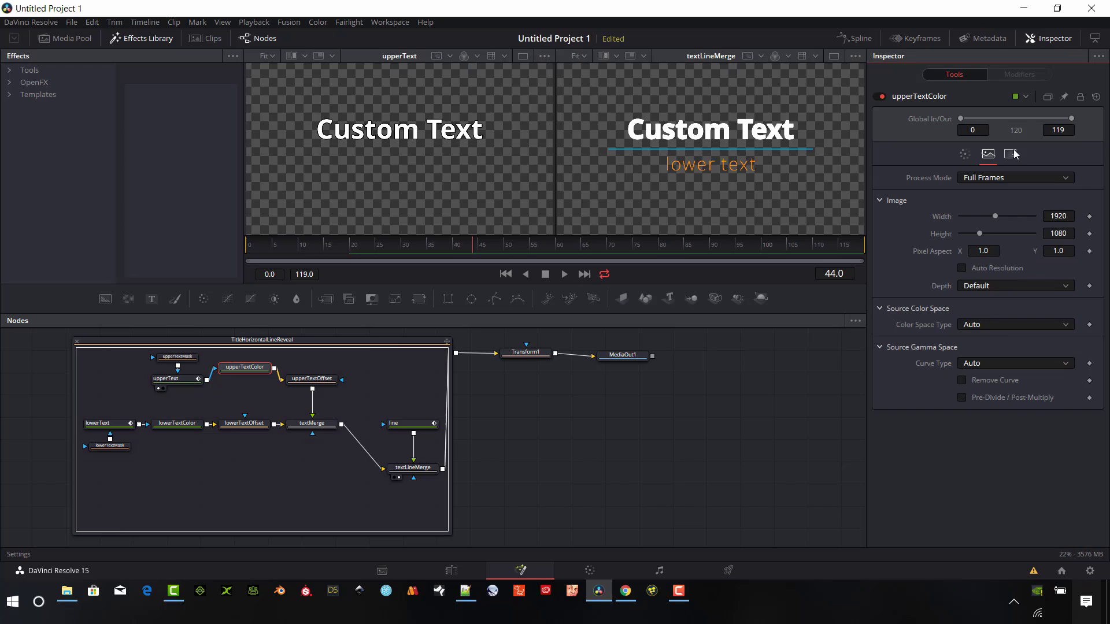
left_click(1012, 154)
left_click(965, 155)
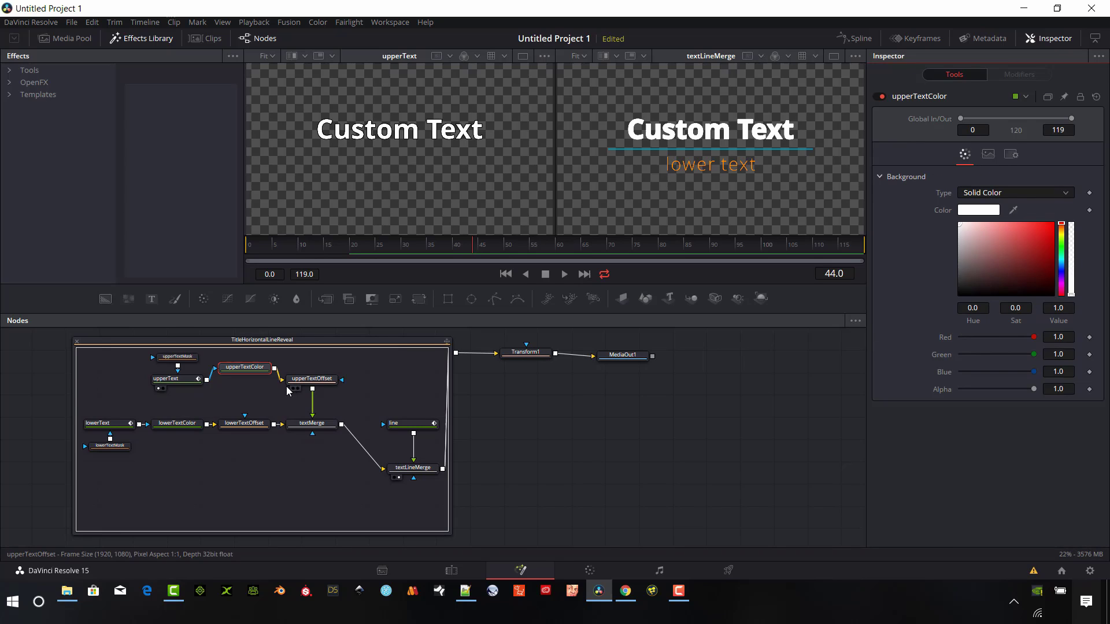
Disconnect upperTextColor from upperTextOffset, delete it, and select upperText
mouse_move(283, 382)
left_mouse_down()
mouse_move(217, 378)
mouse_move(297, 383)
left_mouse_up()
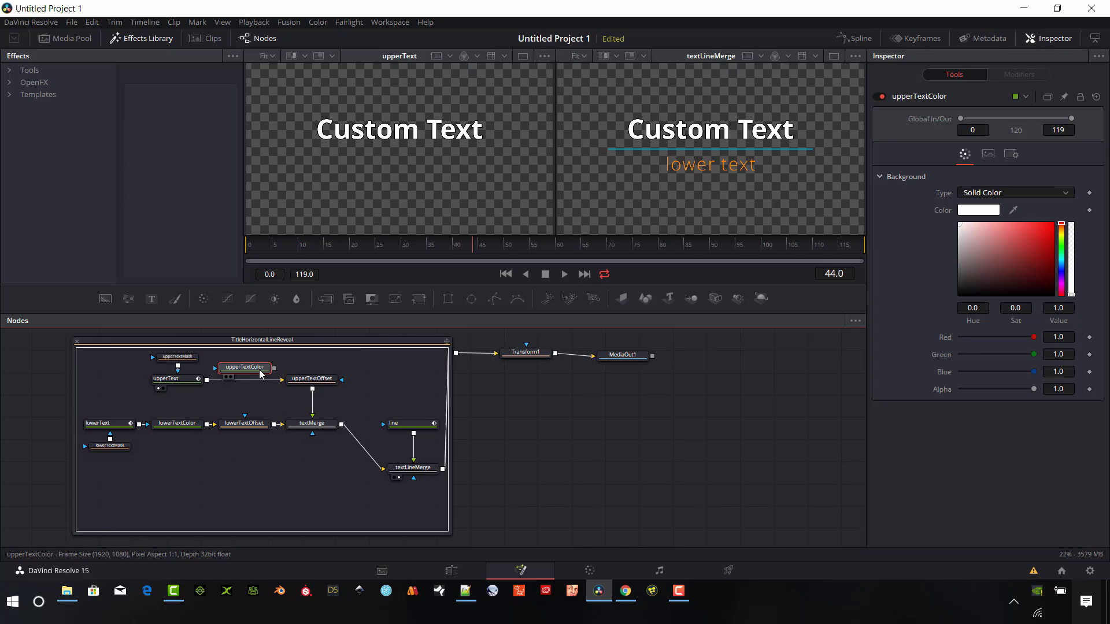
key("Delete")
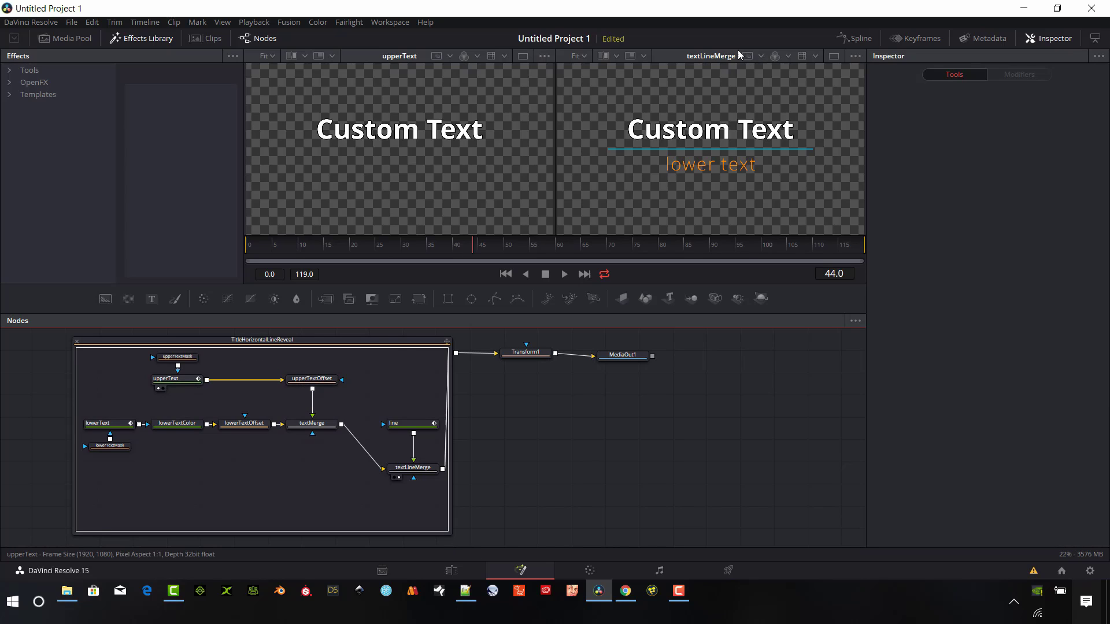
left_click(174, 379)
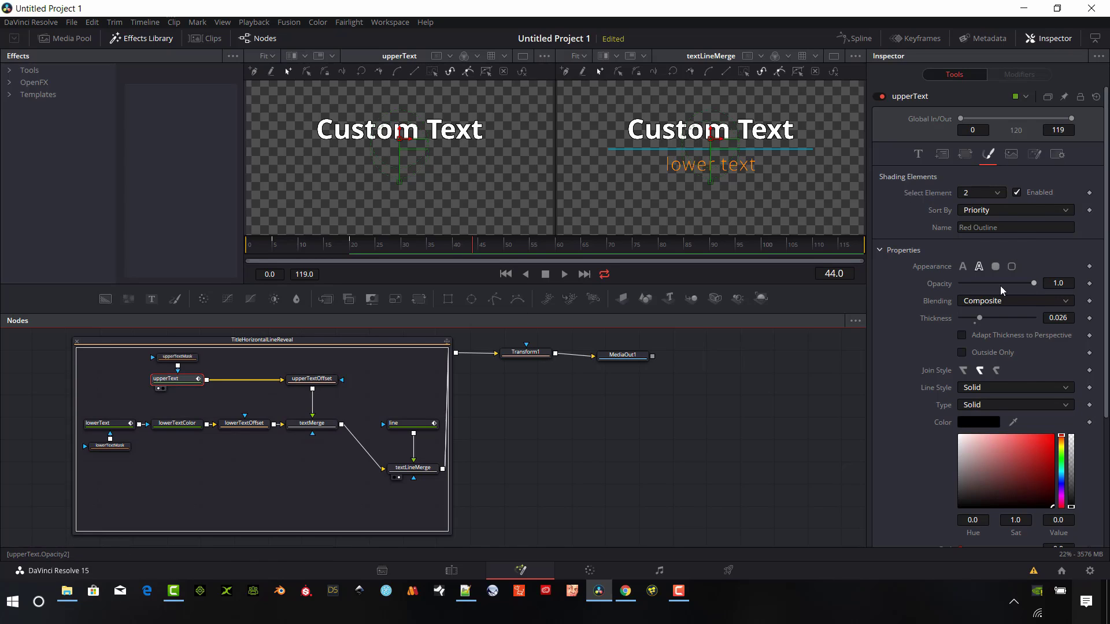
Enable shading element 4, the Blue Border, on the upper title
left_click(999, 195)
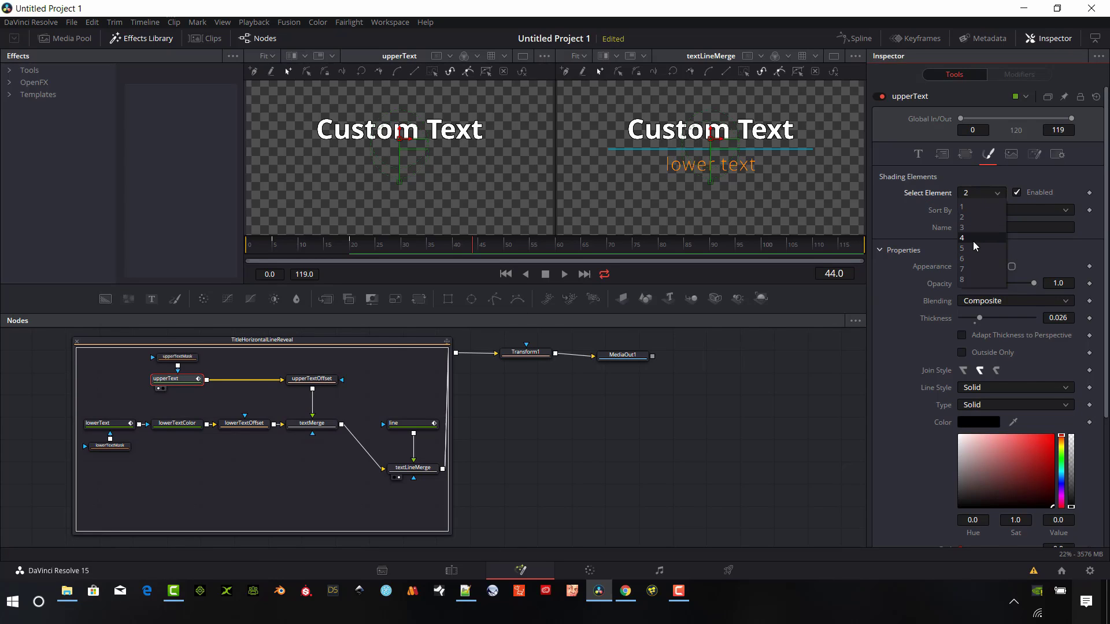
left_click(973, 241)
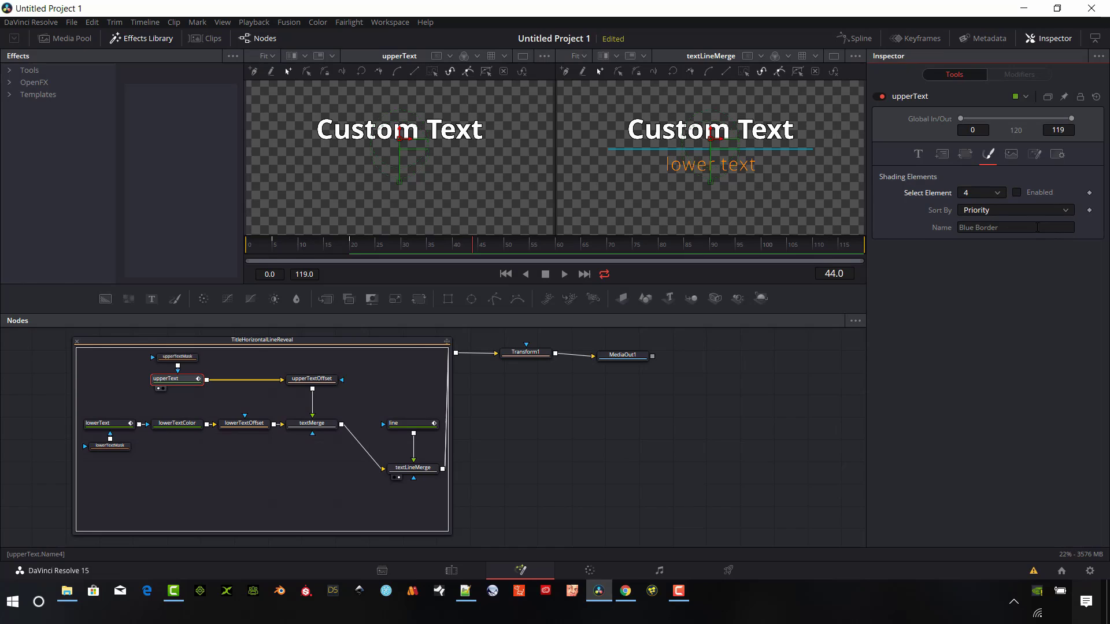
left_click(1015, 193)
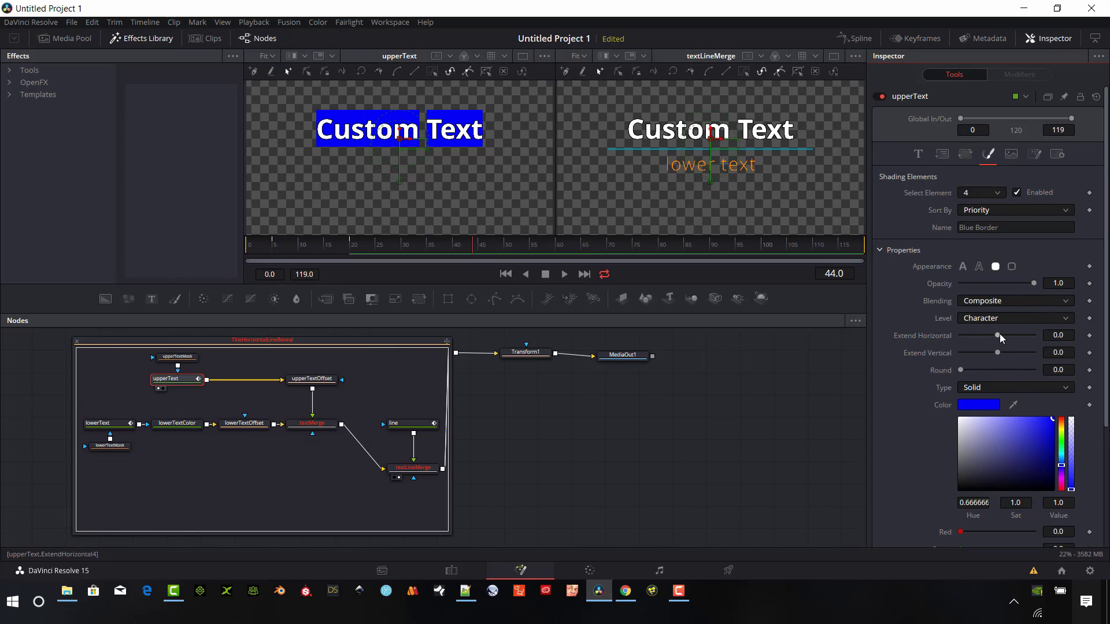
Widen the blue box to Extend Horizontal 0.79 with round 0 and alpha 0.26
left_click_drag(1000, 334, 1014, 336)
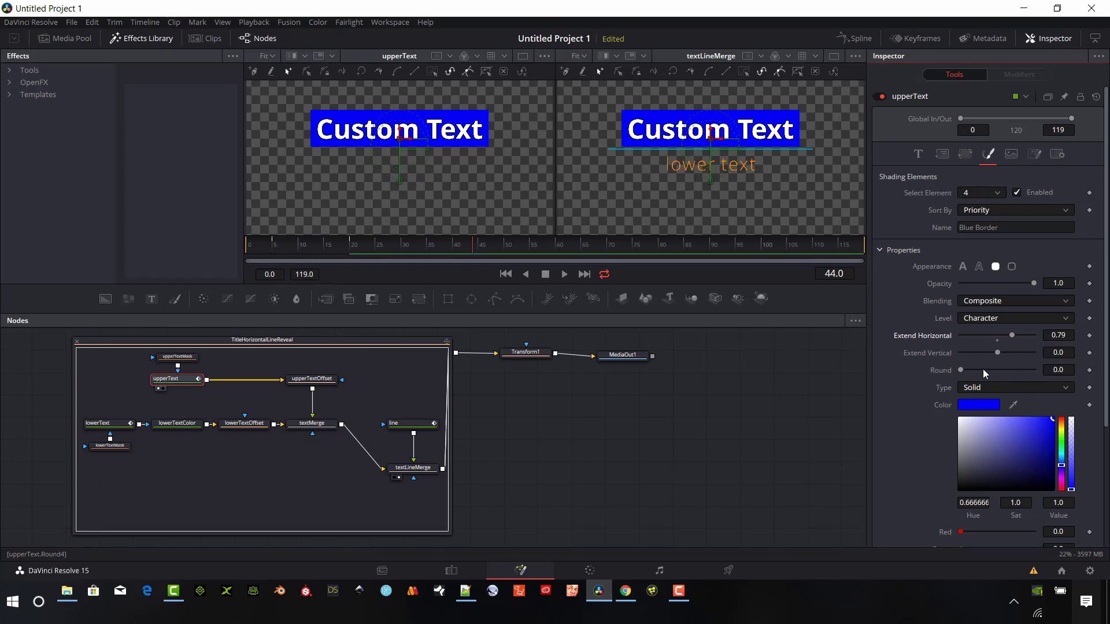
mouse_move(961, 370)
left_mouse_down()
mouse_move(980, 370)
mouse_move(950, 374)
left_mouse_up()
scroll(1010, 430, "down", 3)
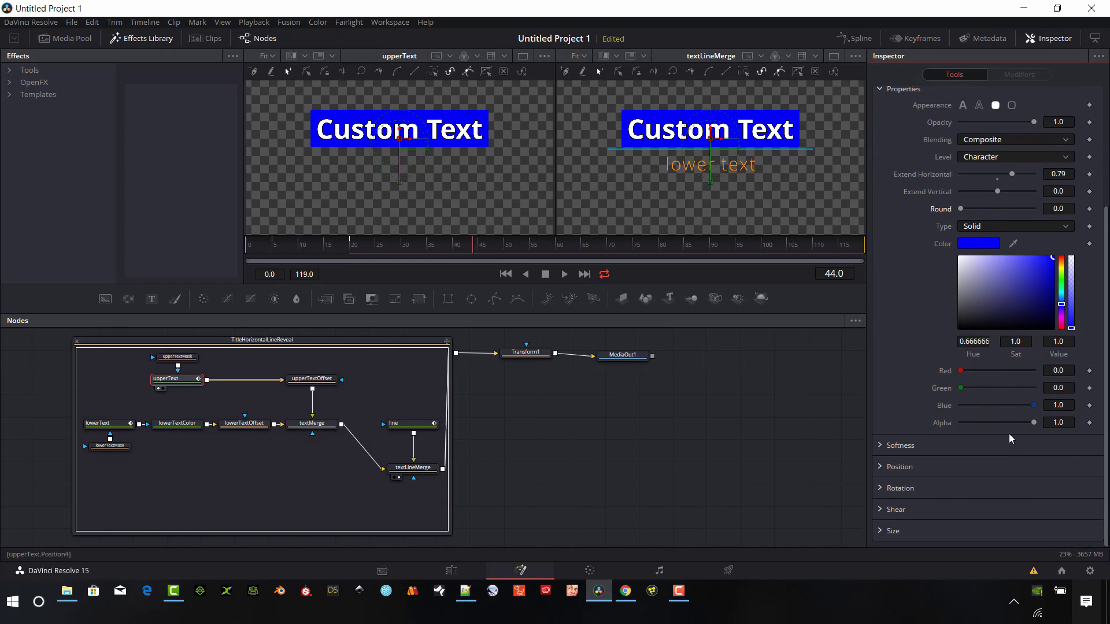
left_click_drag(1030, 425, 976, 436)
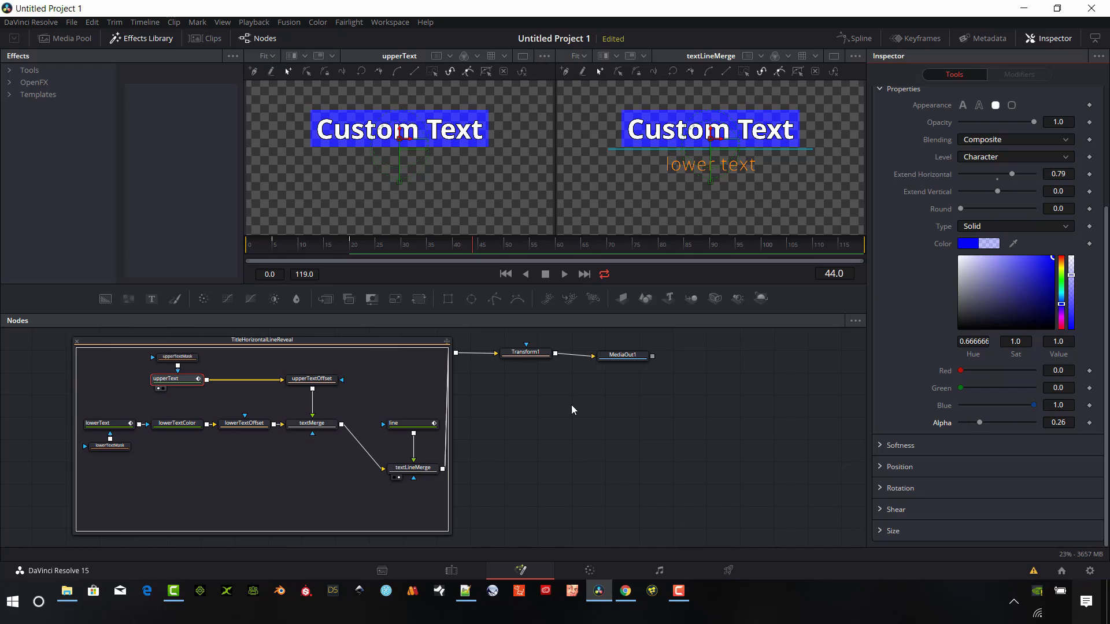
Show MediaOut1 in the right viewer and set lowerText's Layout Size to 1.5
left_click_drag(627, 356, 679, 196)
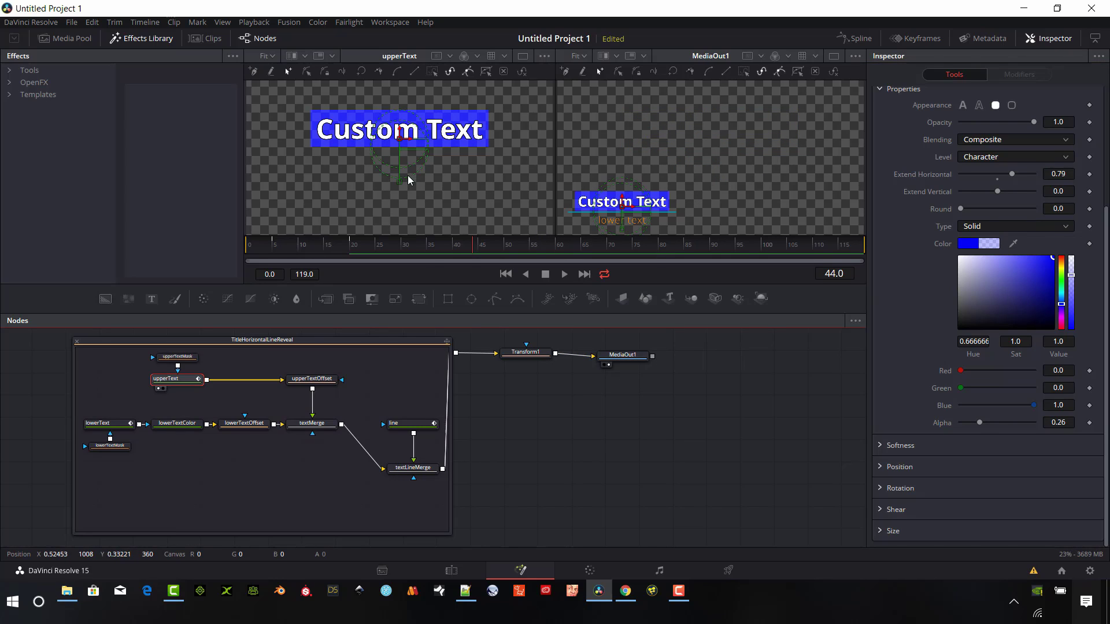
scroll(899, 325, "up", 3)
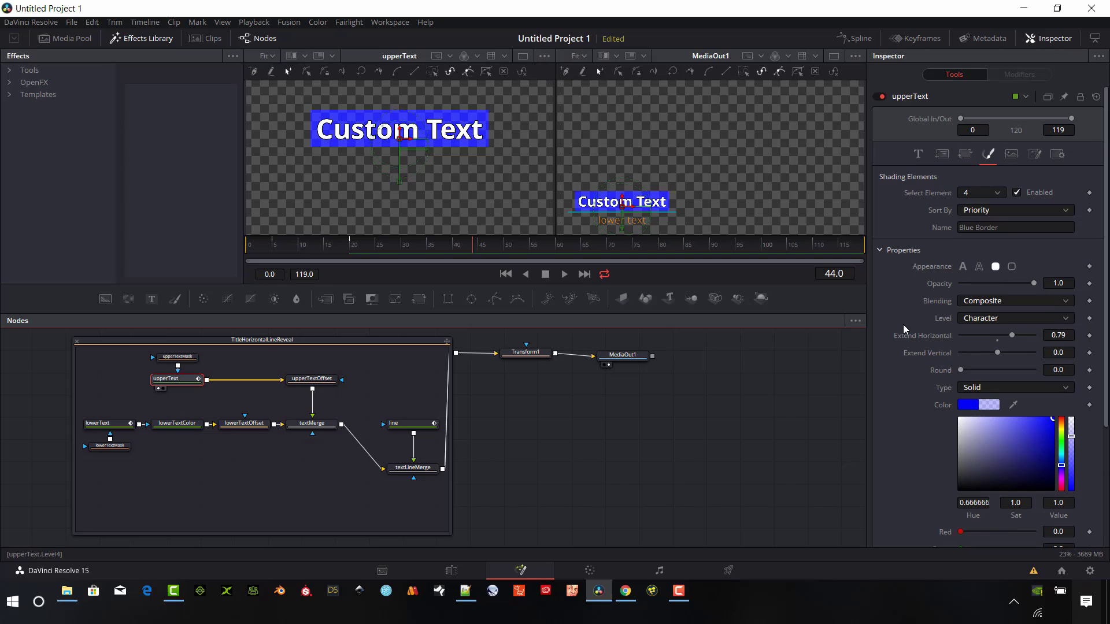
left_click(177, 424)
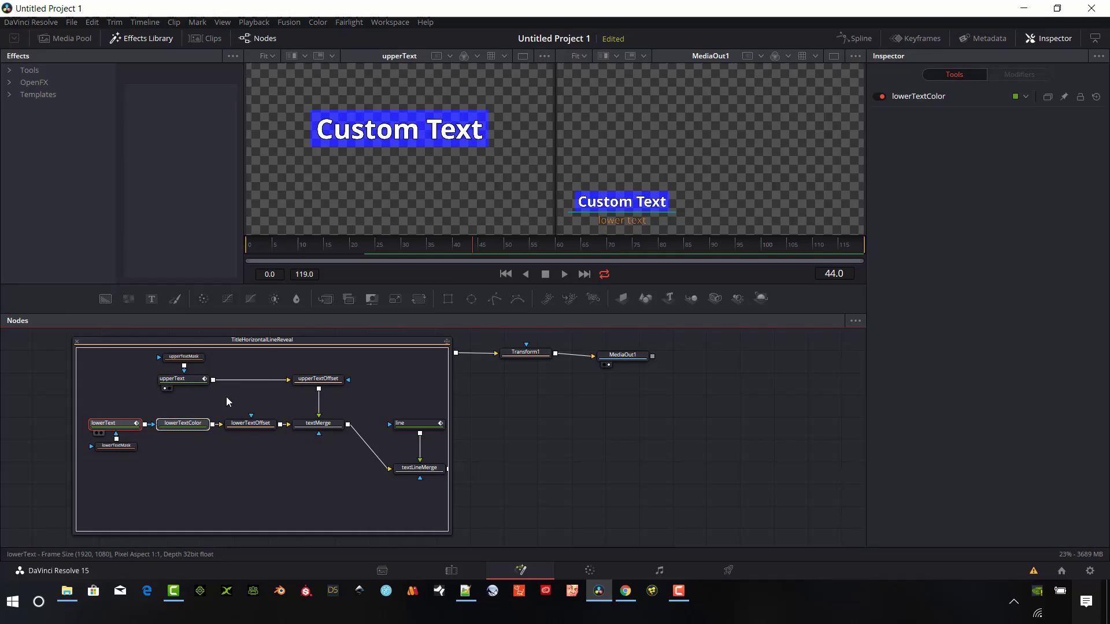
left_click(897, 103)
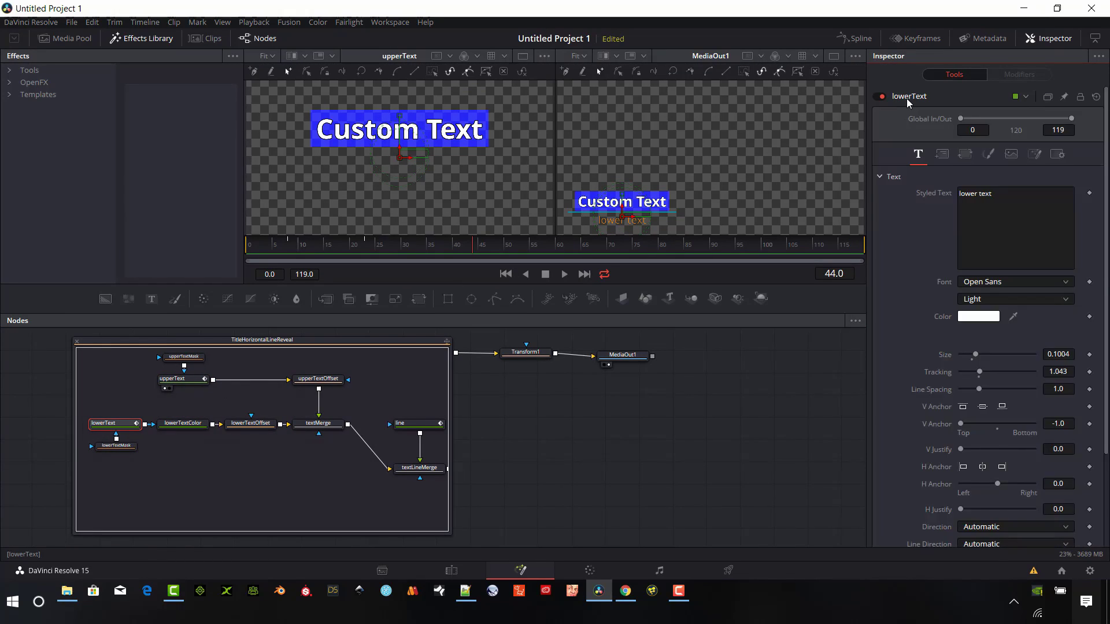
left_click(988, 153)
left_click(942, 154)
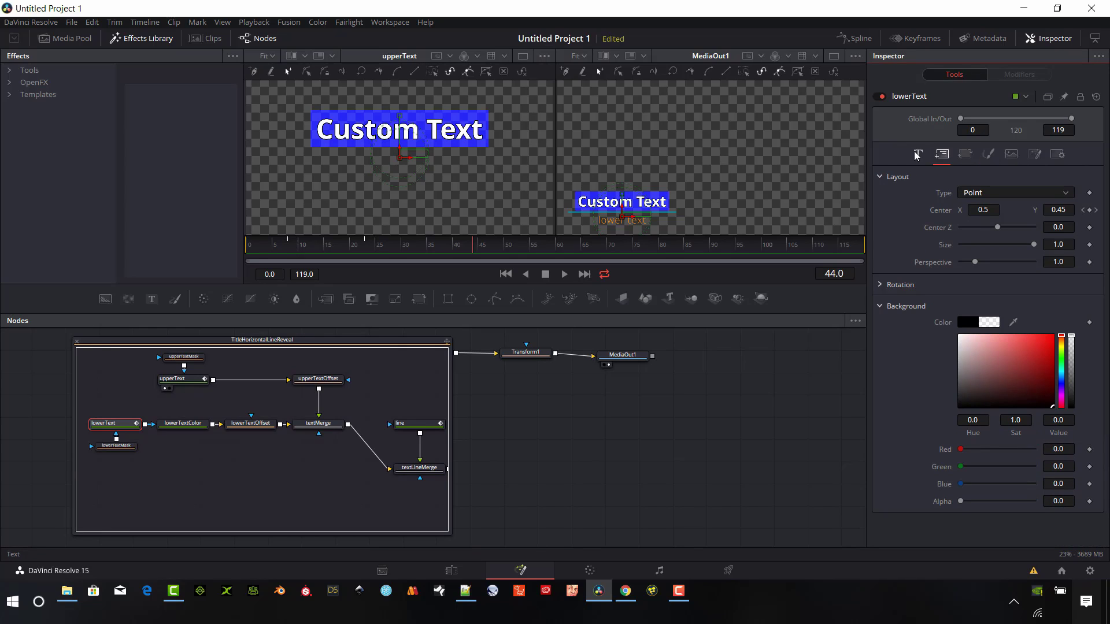
left_click(1065, 243)
type("1.5")
key("Tab")
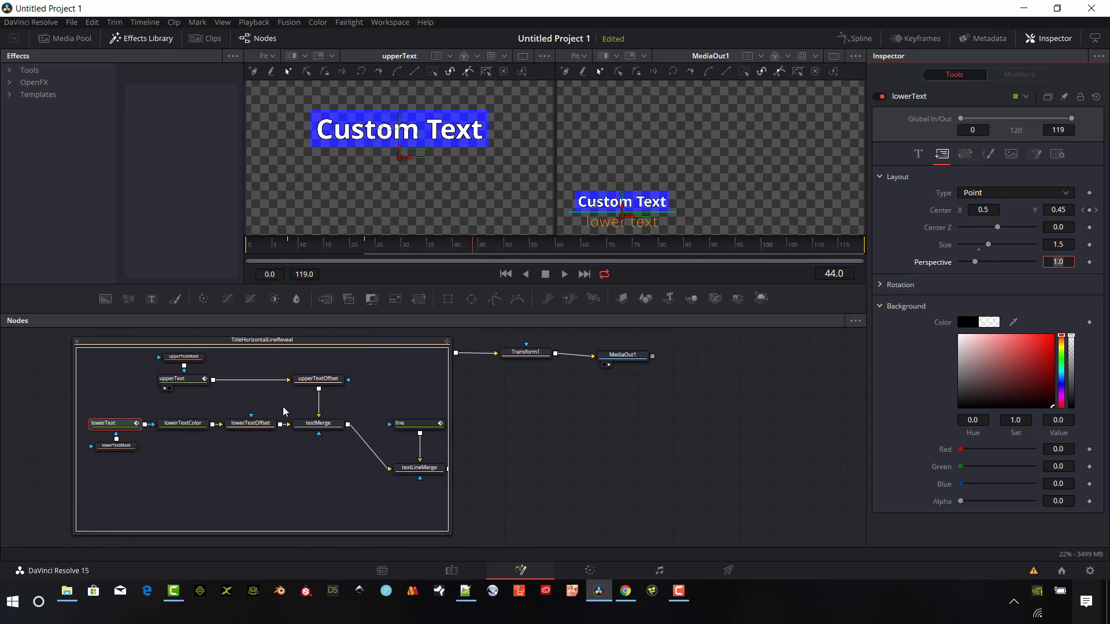
Disconnect lowerTextColor's output link and select the lowerText node
left_click_drag(217, 433, 198, 469)
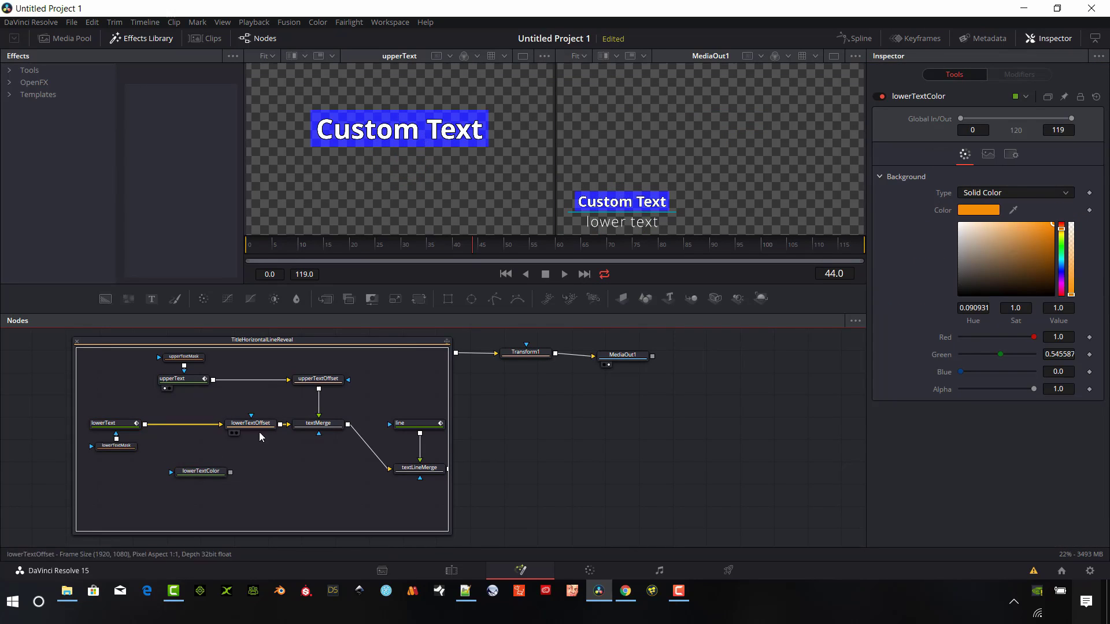
left_click(112, 429)
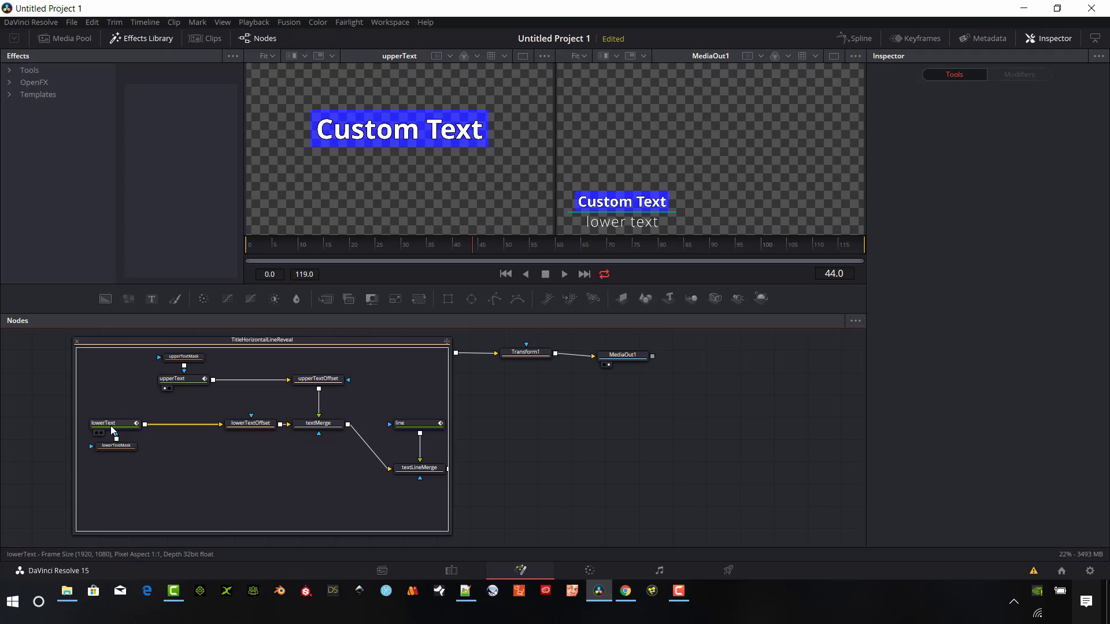
left_click(112, 423)
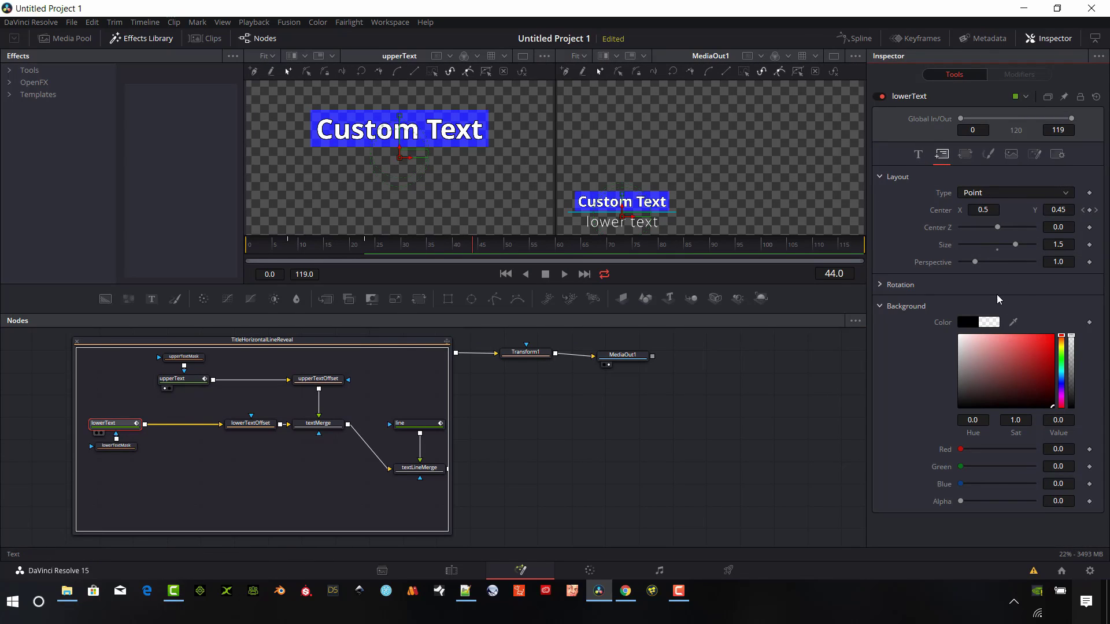
Set lowerText's Text Color to pure yellow in the Color dialog
left_click(993, 317)
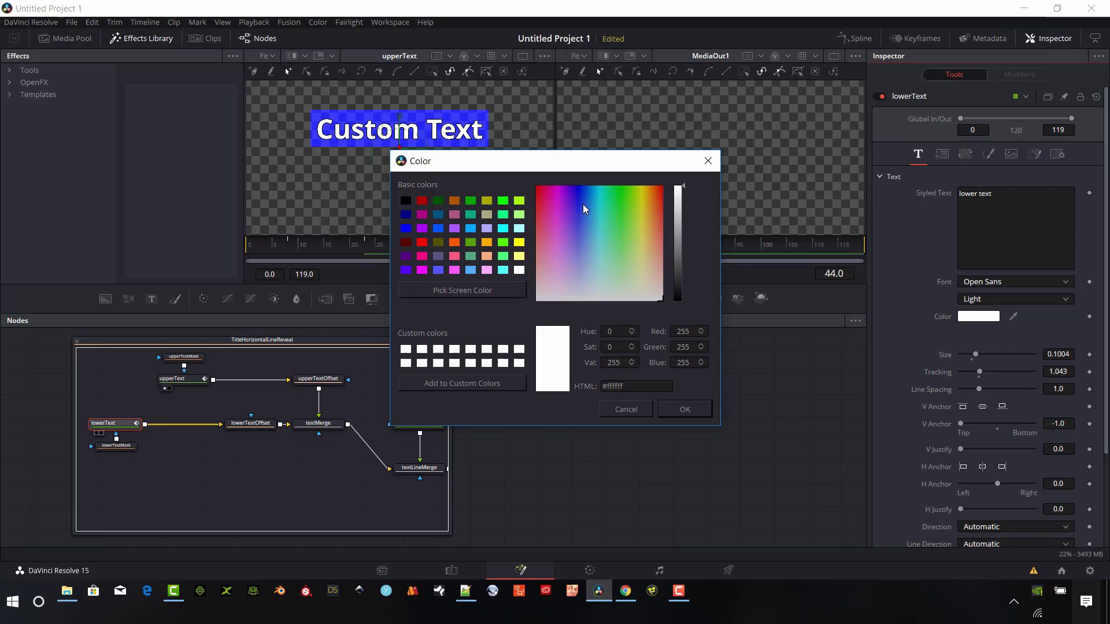
left_click_drag(563, 172, 827, 270)
left_click(784, 301)
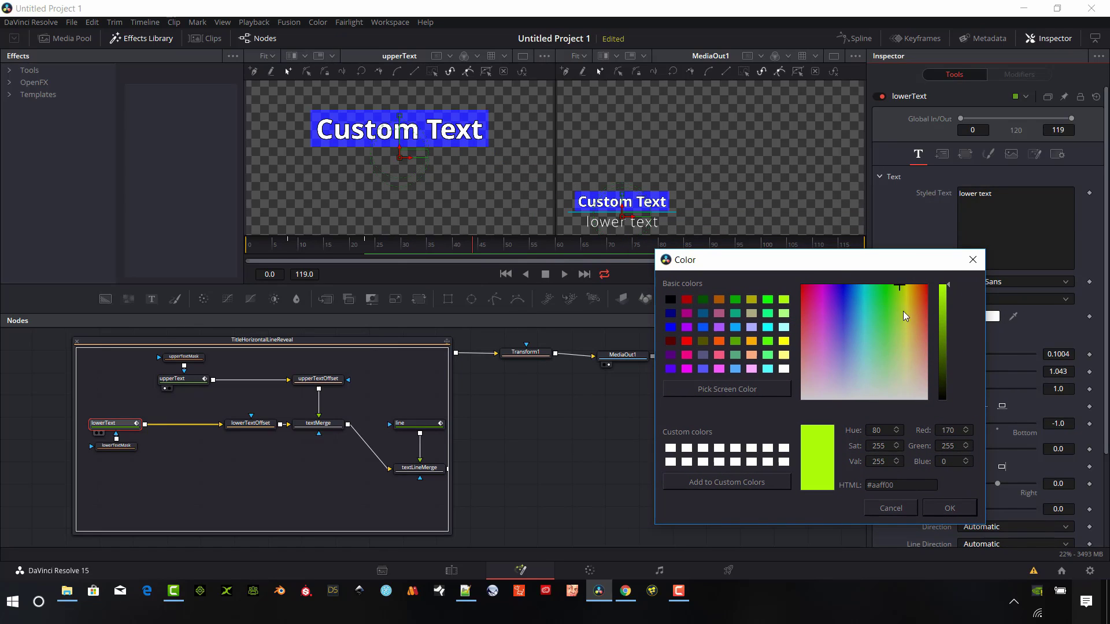
left_click(785, 342)
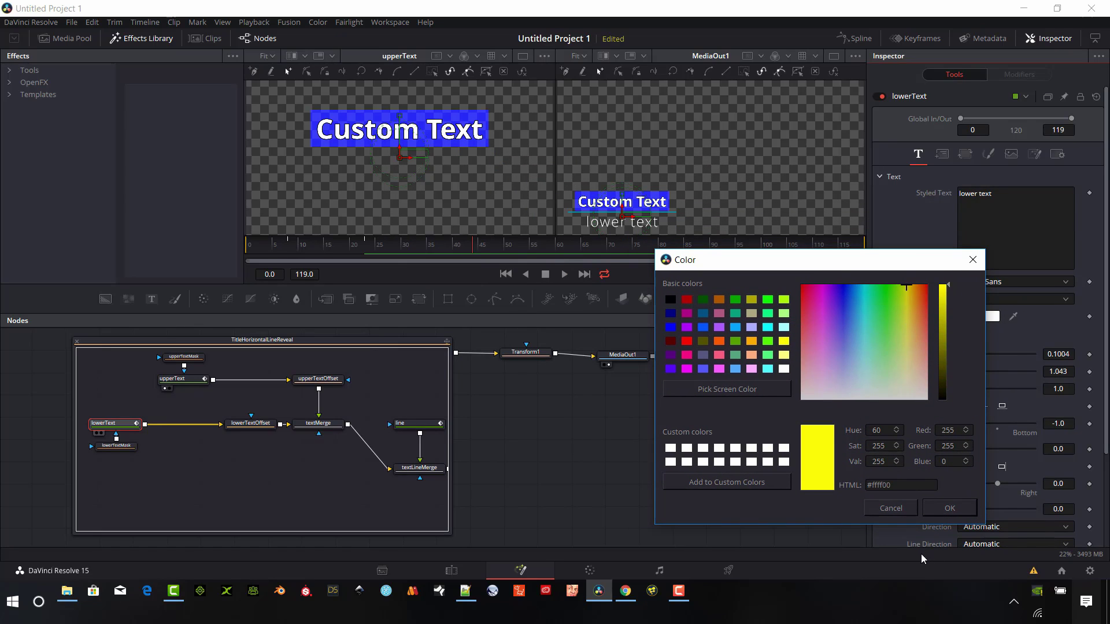
left_click(948, 509)
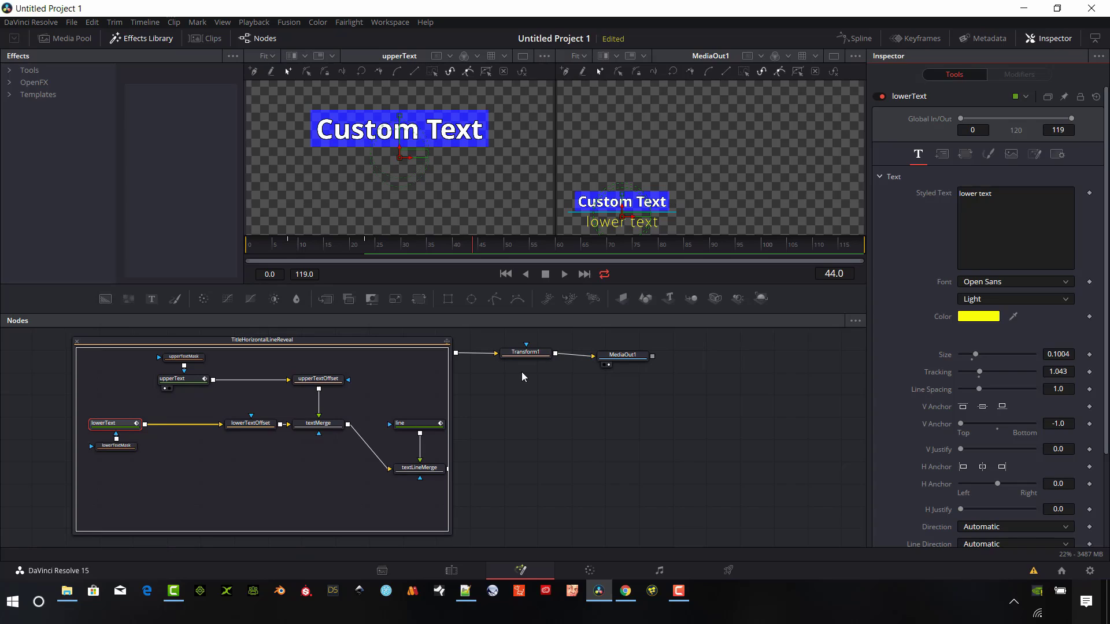
mouse_move(525, 361)
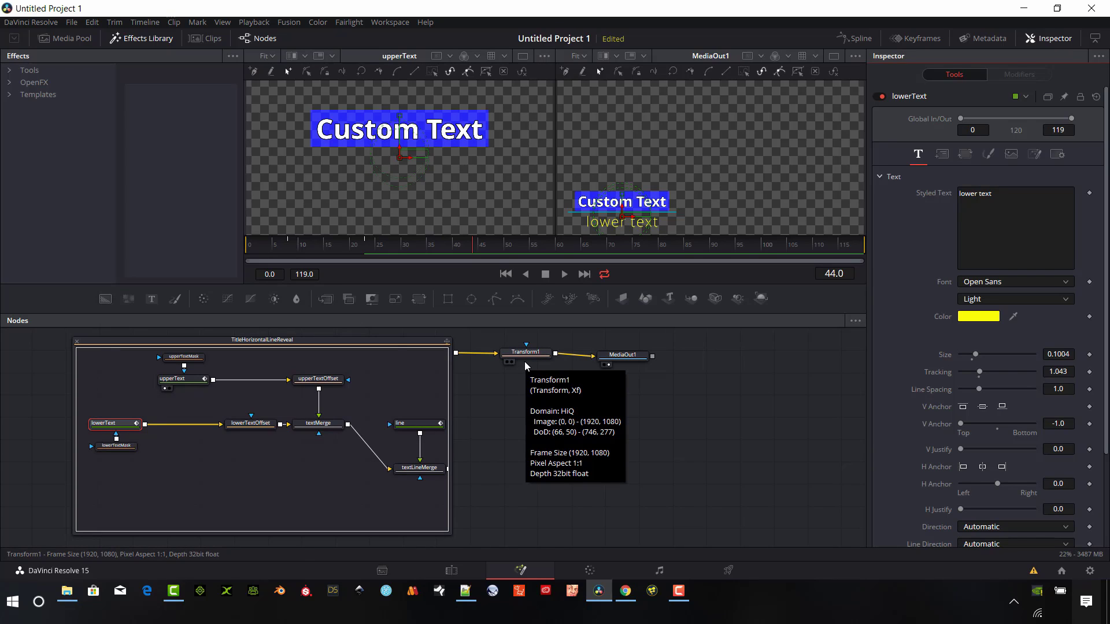
Collapse TitleHorizontalLineReveal, place Transform1 beside it, and box-select both nodes
left_click(81, 345)
left_click_drag(264, 352, 243, 377)
left_click_drag(520, 358, 344, 375)
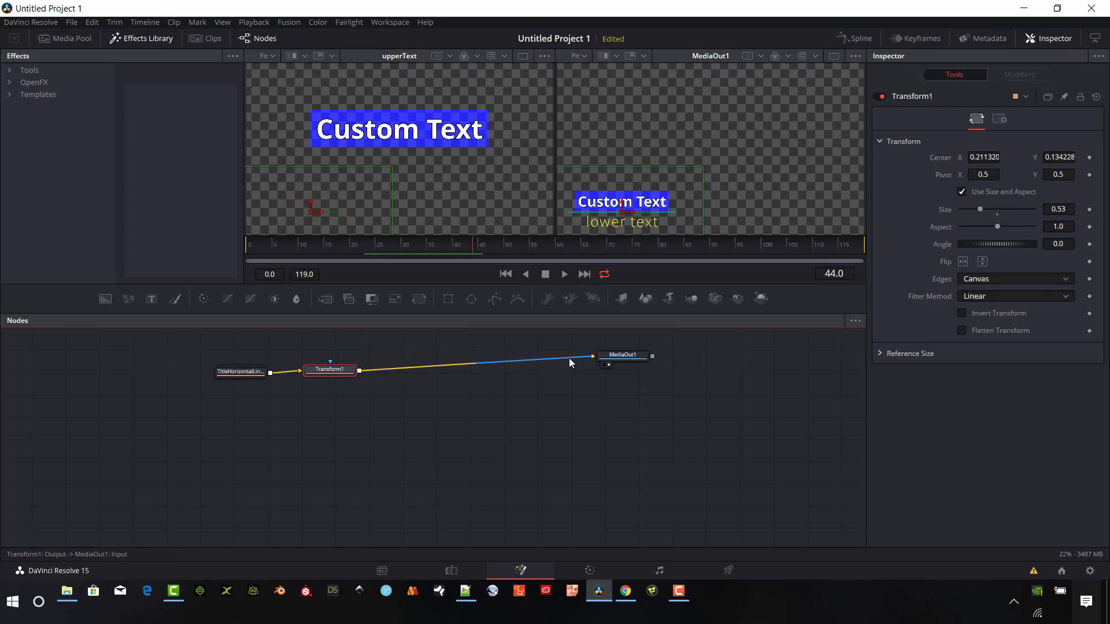
left_click_drag(430, 430, 190, 338)
mouse_move(337, 383)
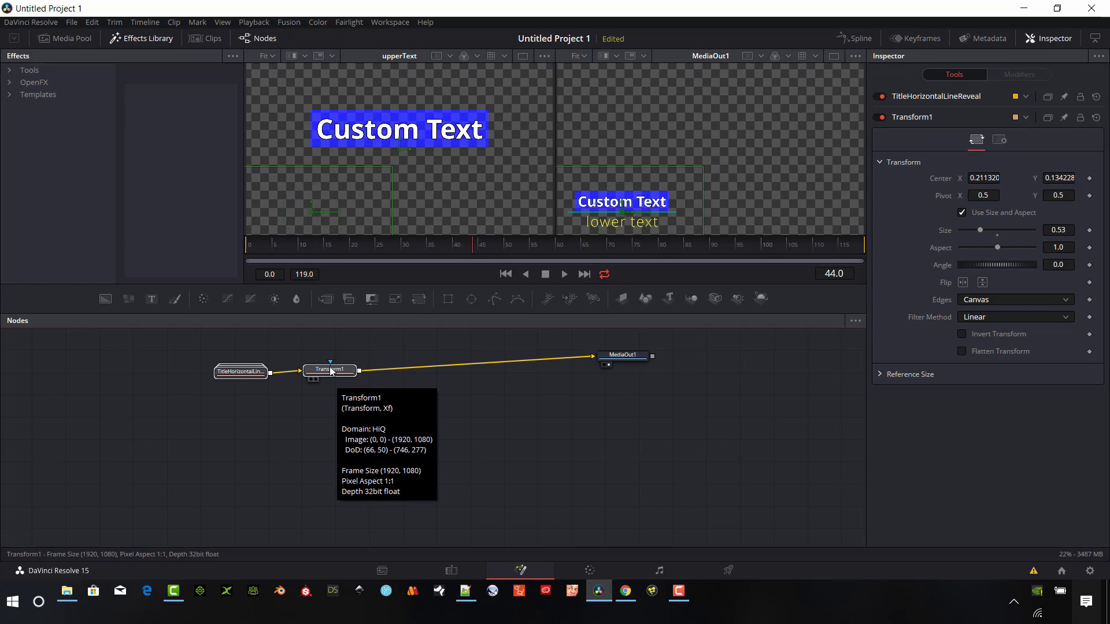
Group the title node with Transform1 and rename the group 'Custom 1'
right_click(331, 371)
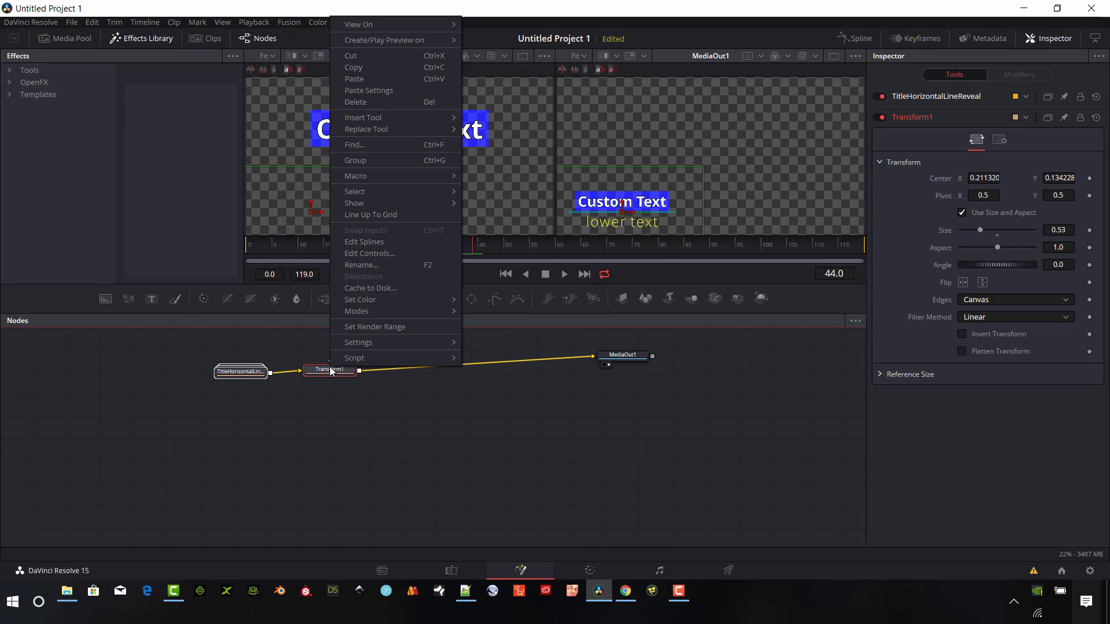
left_click(427, 163)
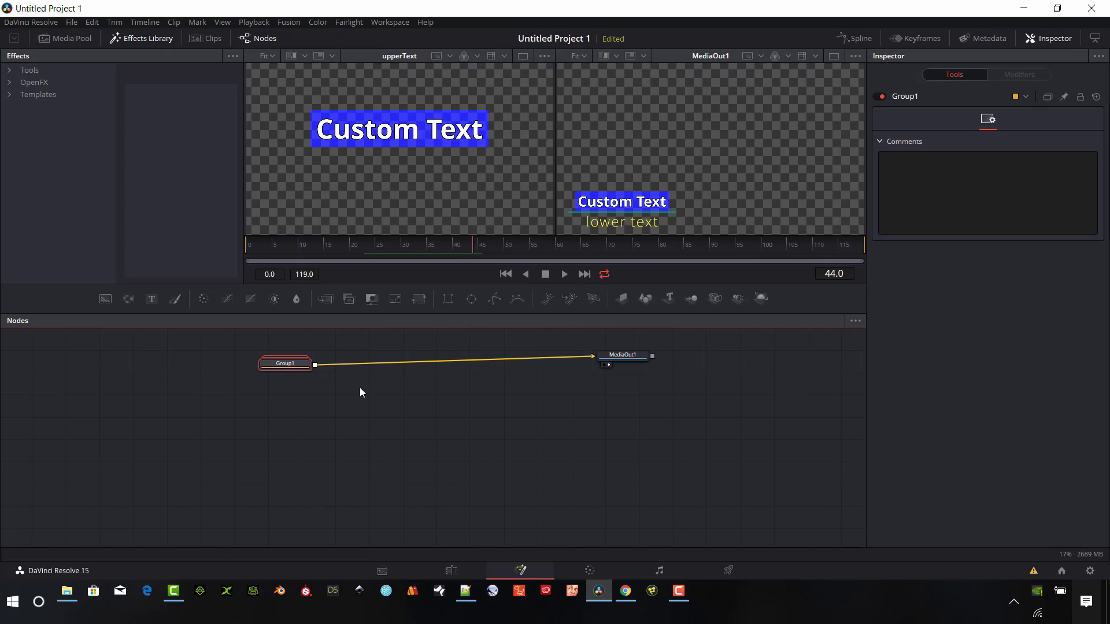
key("F2")
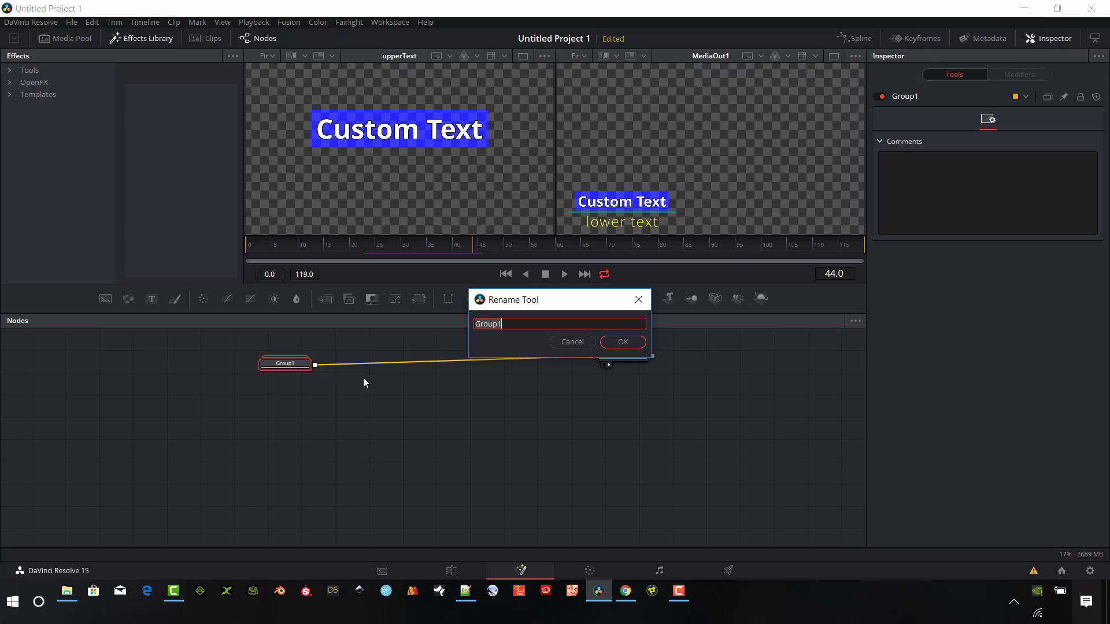
key("BackSpace")
type("Custom 1")
left_click(624, 341)
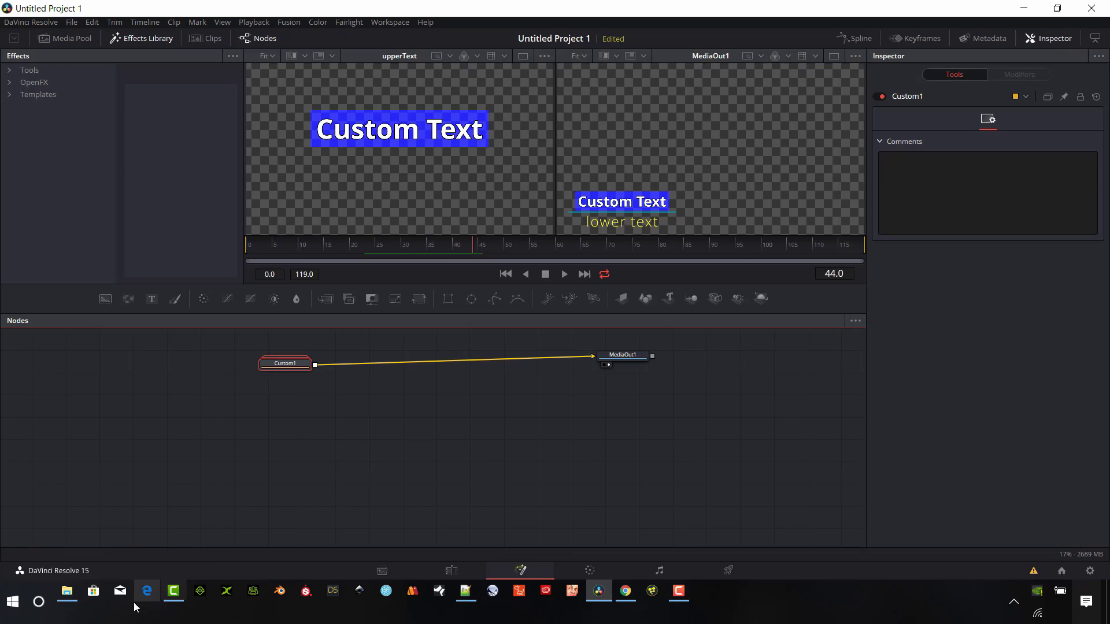
Paste the copied Custom1 node code into Notepad++'s new 1 document
left_click(471, 594)
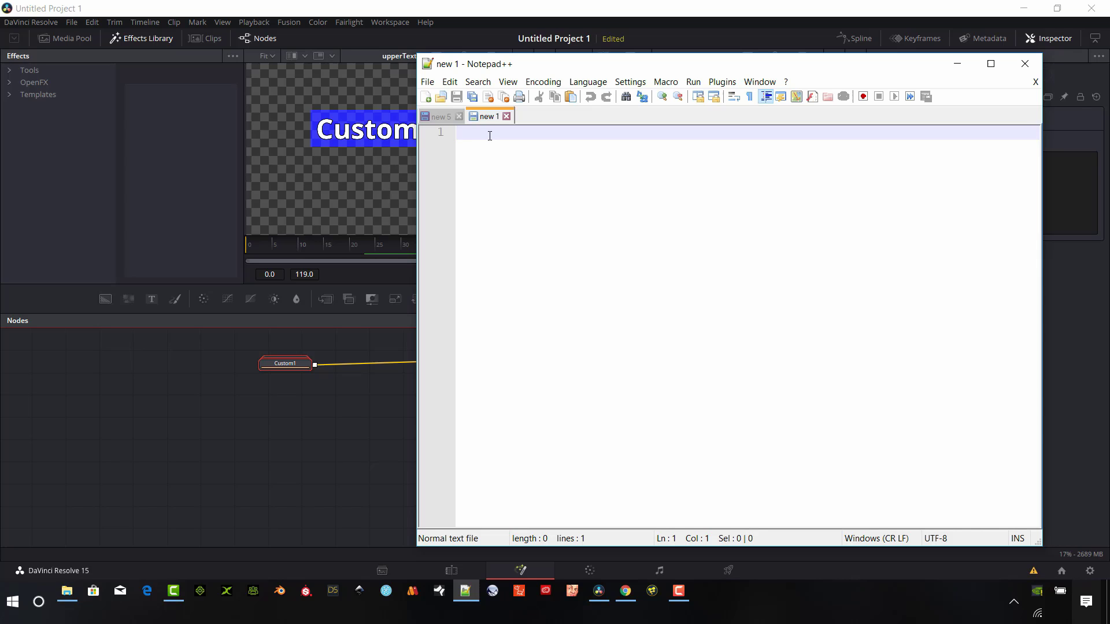
key("ctrl+v")
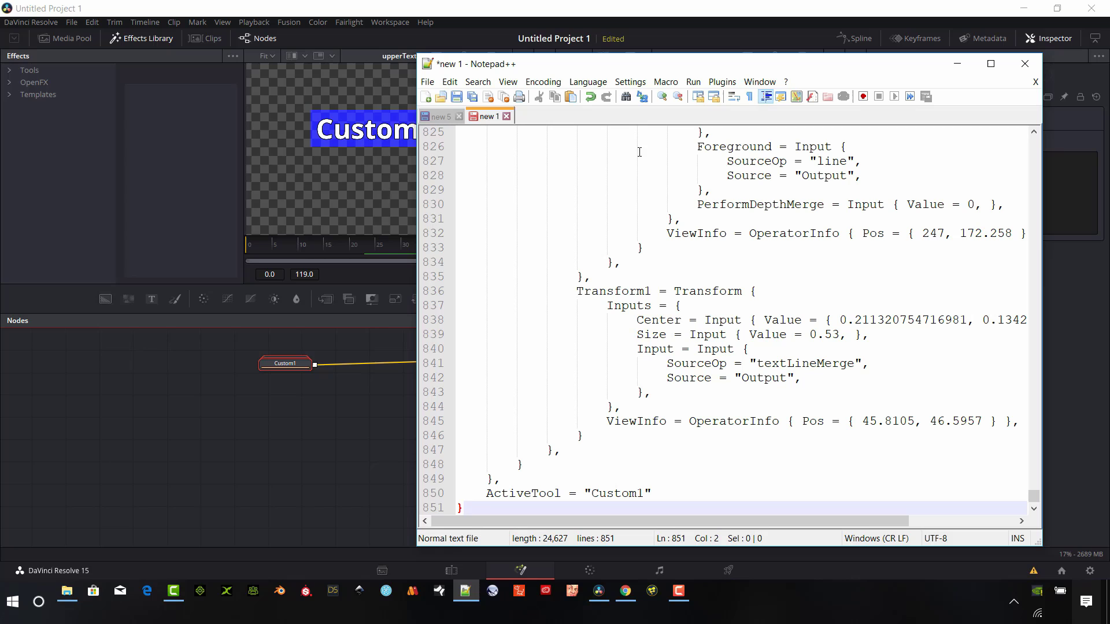
left_click(427, 82)
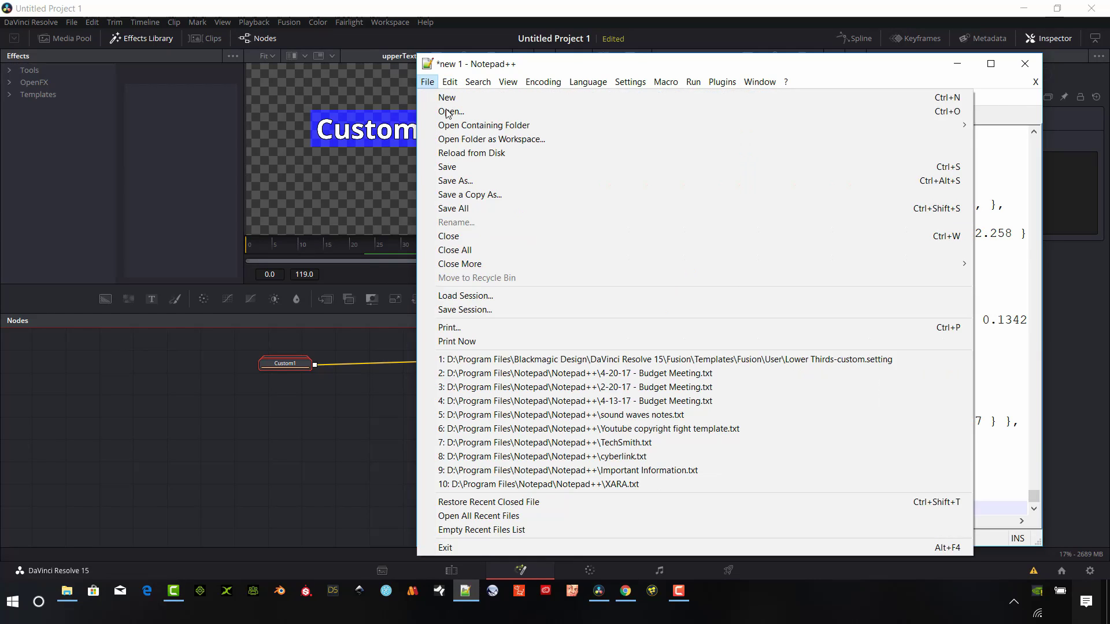
Save the code as 'Custom 1.setting' in Fusion\Templates\Fusion\User
left_click(466, 180)
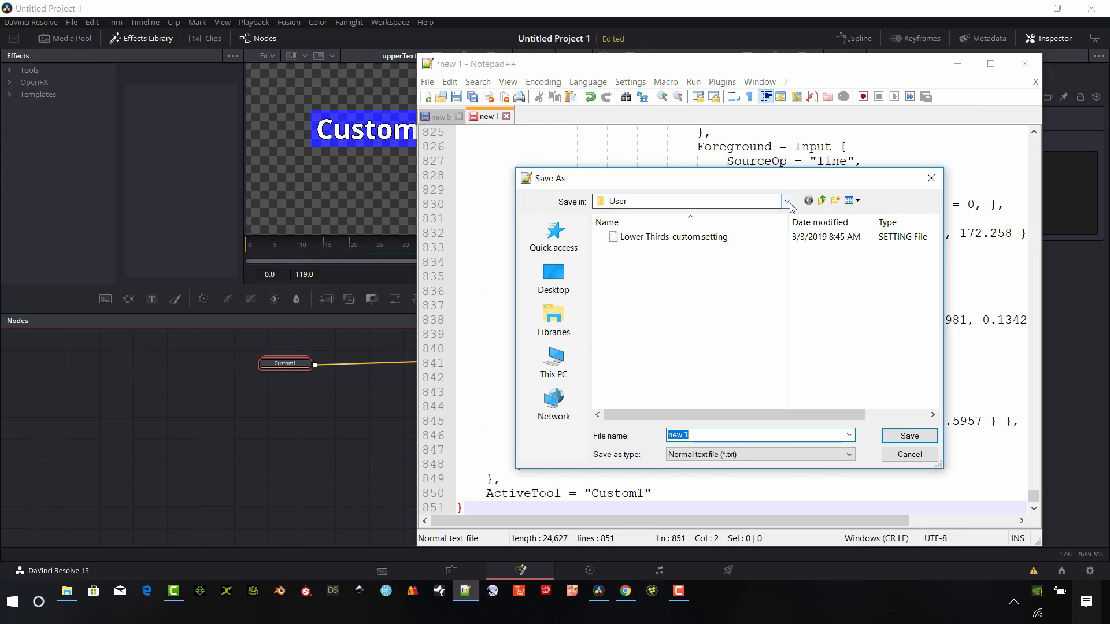
left_click(785, 202)
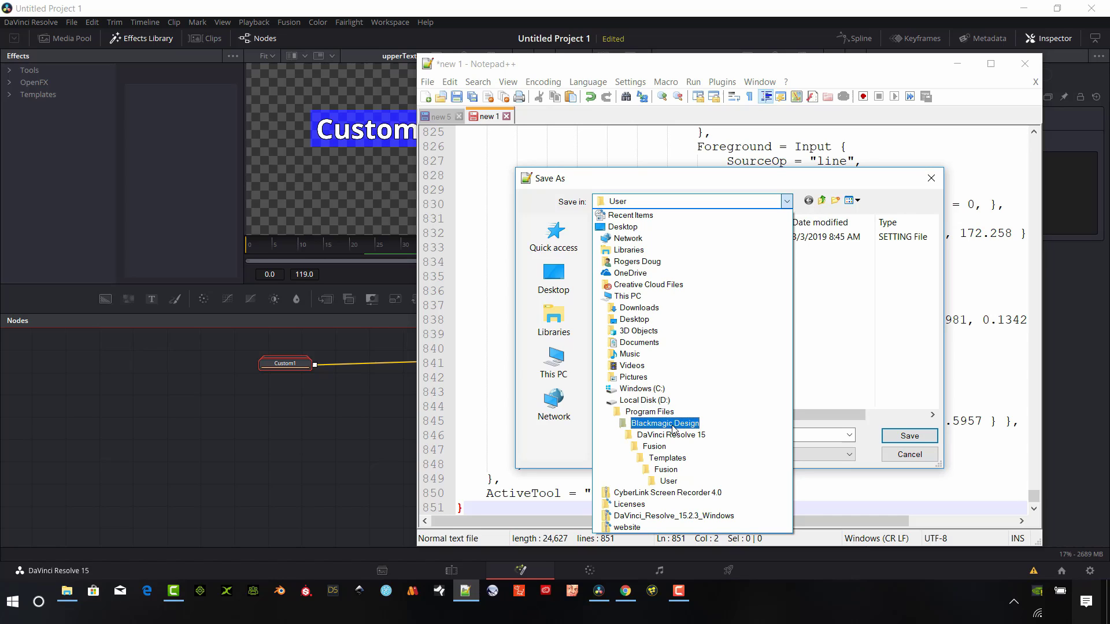
left_click(668, 470)
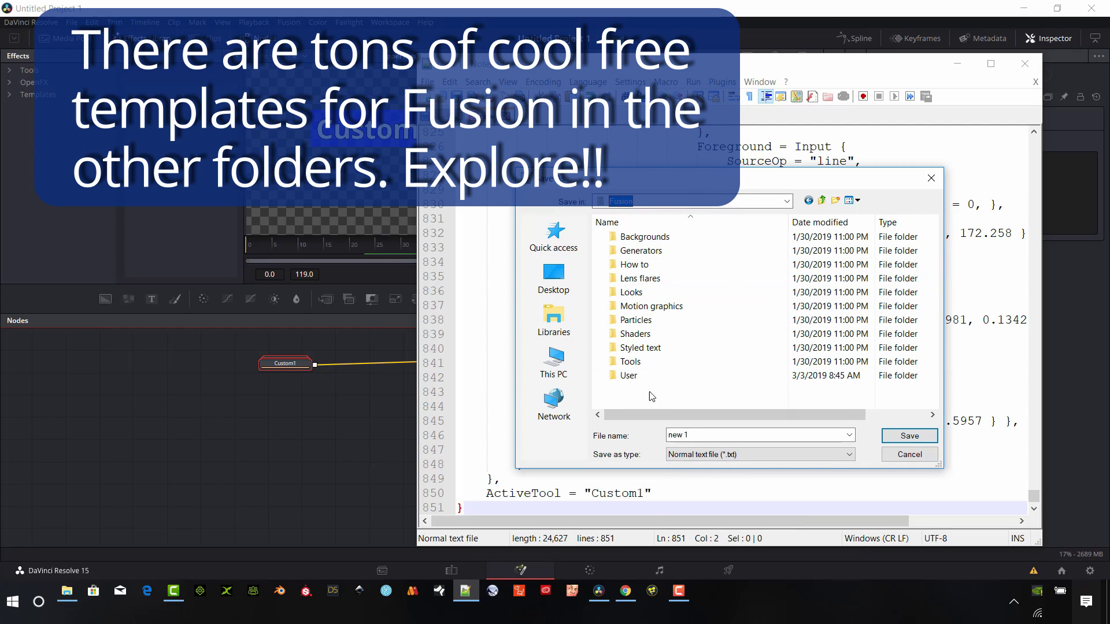
mouse_move(630, 380)
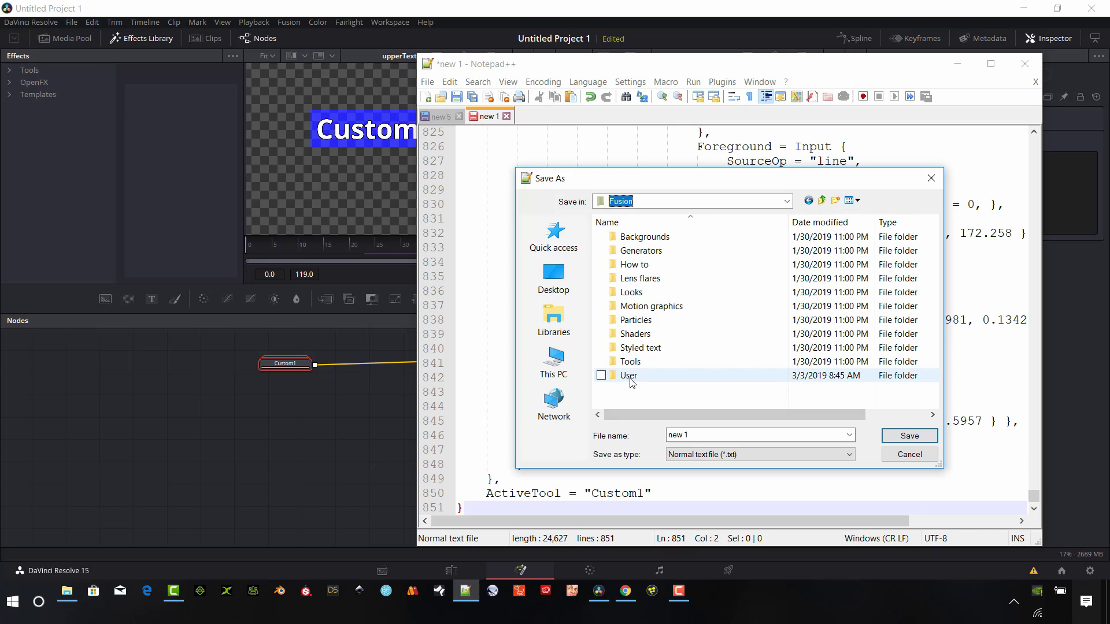
double_click(636, 377)
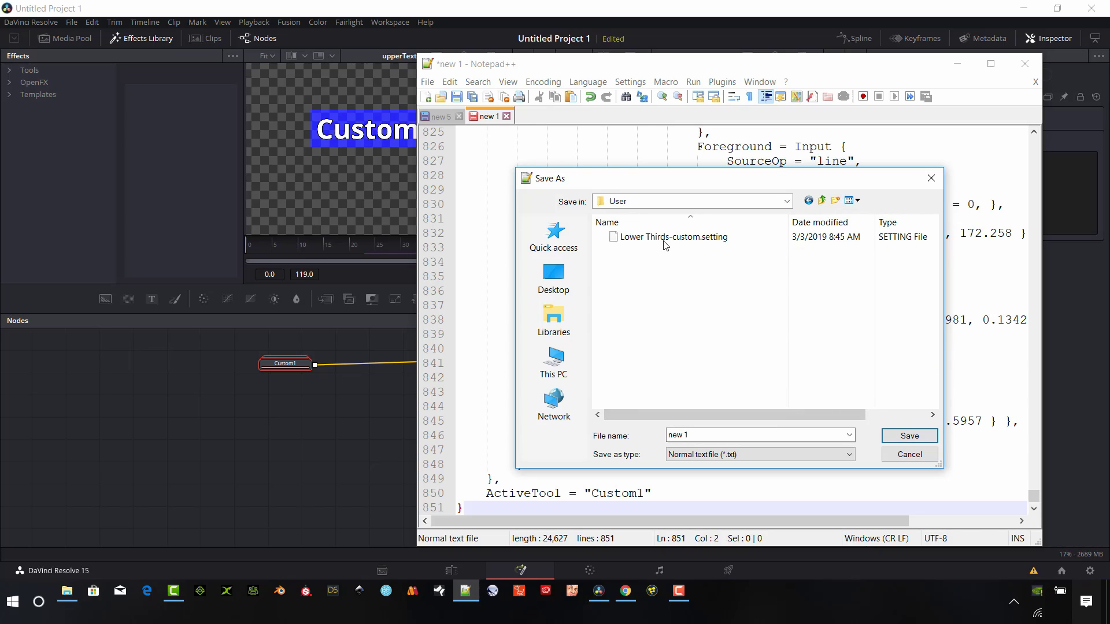
left_click(729, 433)
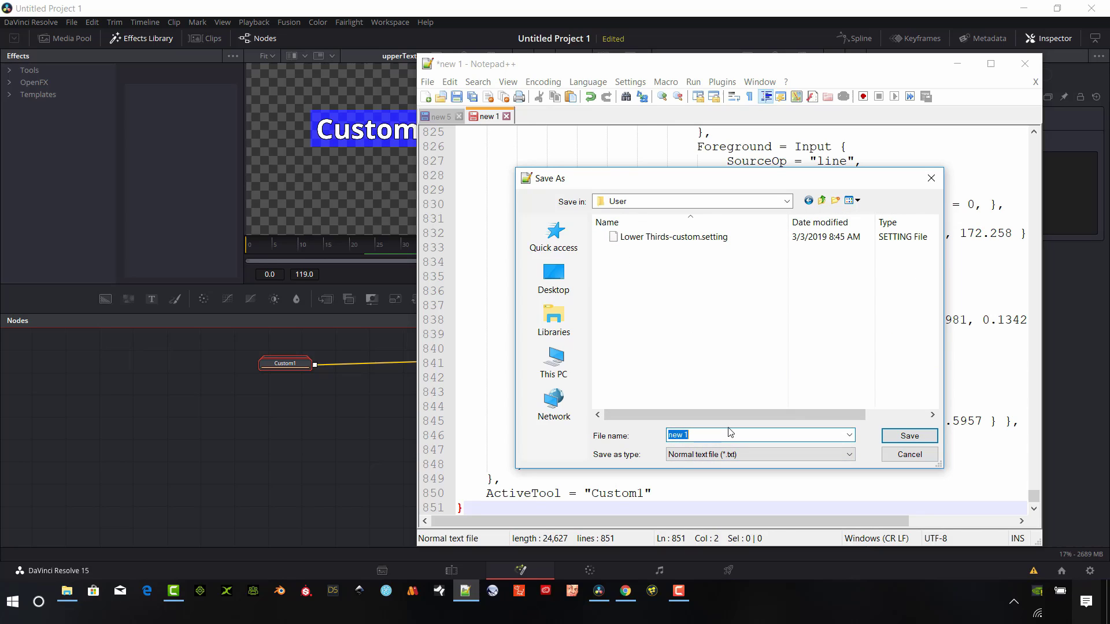
type("Custom 1.setting")
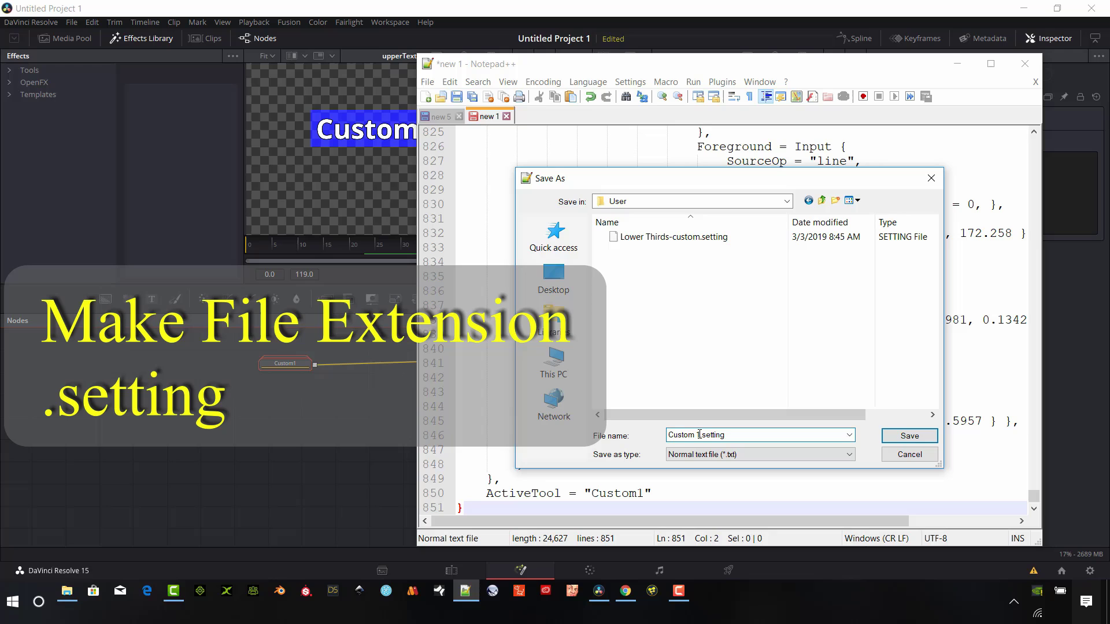
left_click(918, 437)
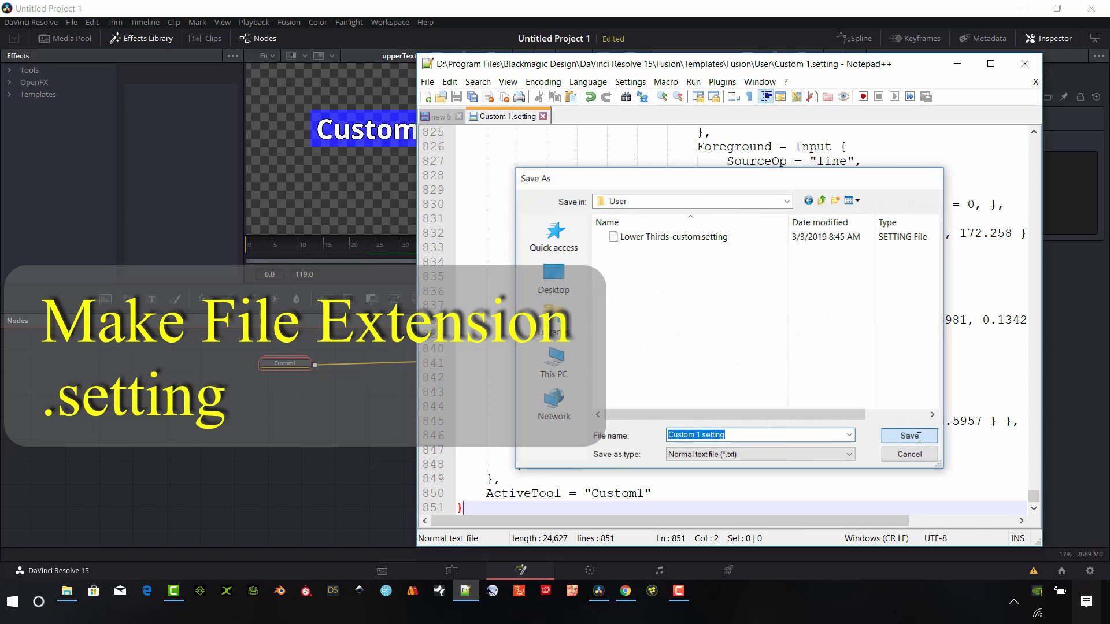
Delete the Custom1 node and show the Effects Library's Templates > User category
left_click(186, 482)
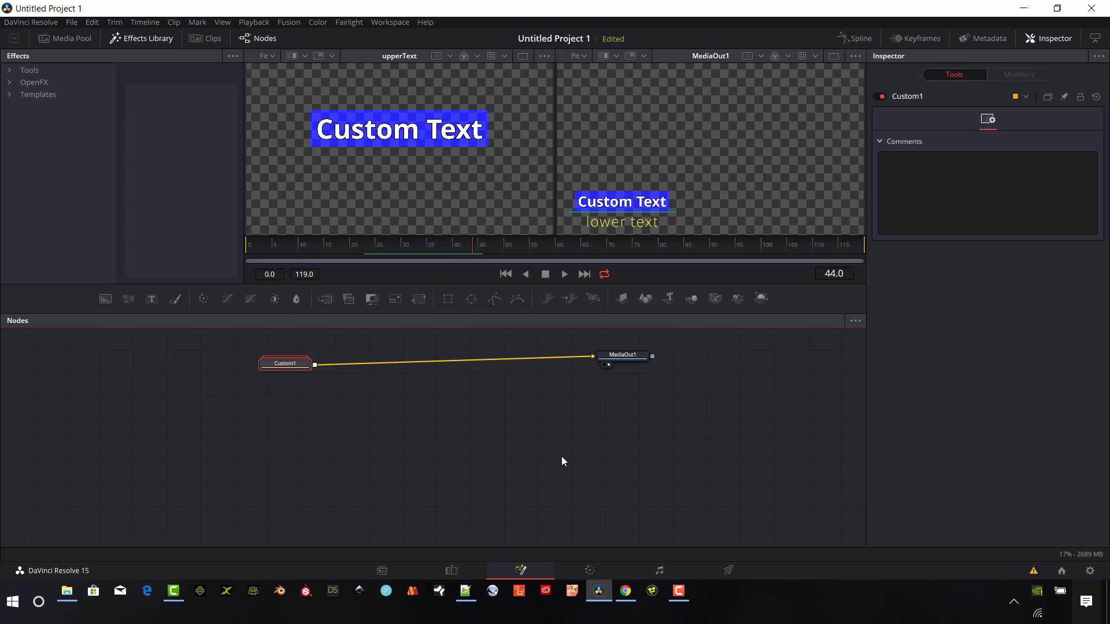
left_click_drag(560, 456, 258, 342)
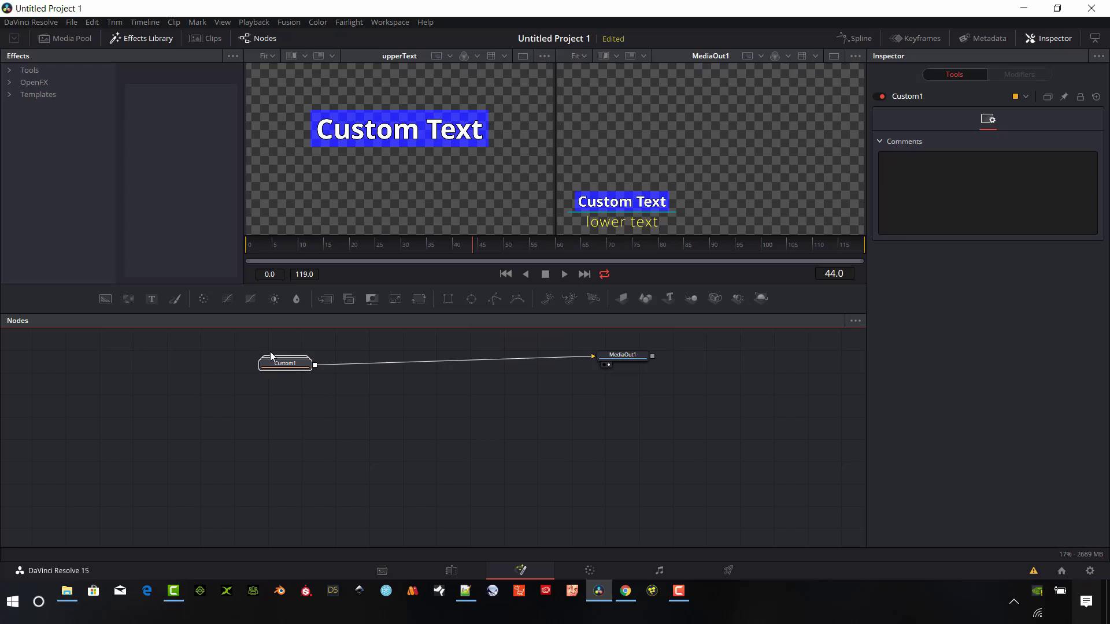
key("Delete")
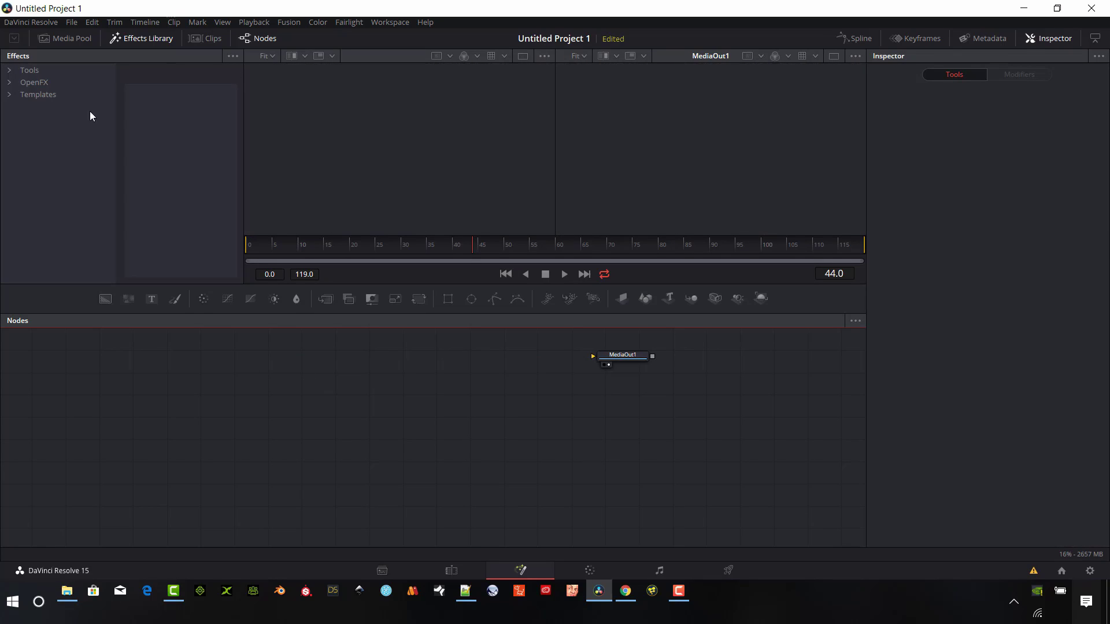
left_click(9, 95)
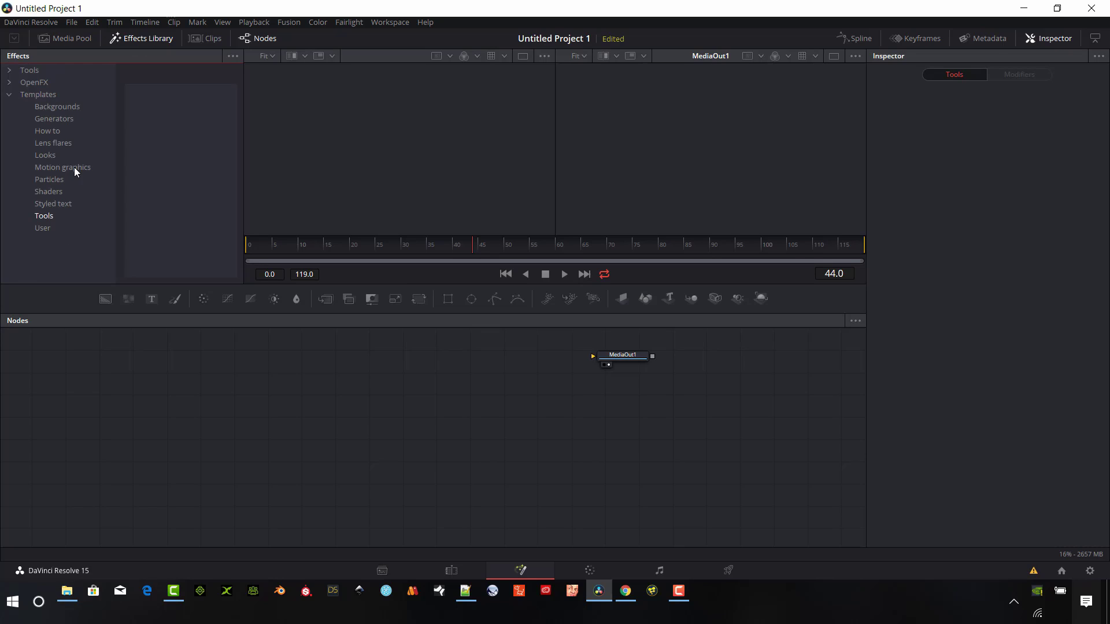
left_click(44, 228)
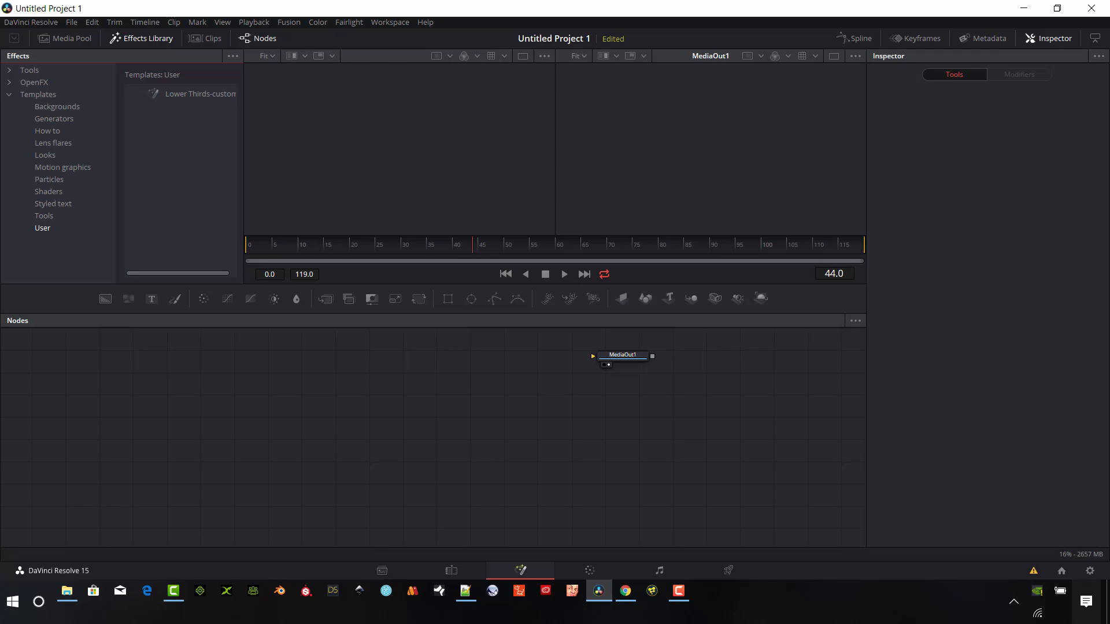
Close Untitled Project 1 without saving it
left_click(1091, 8)
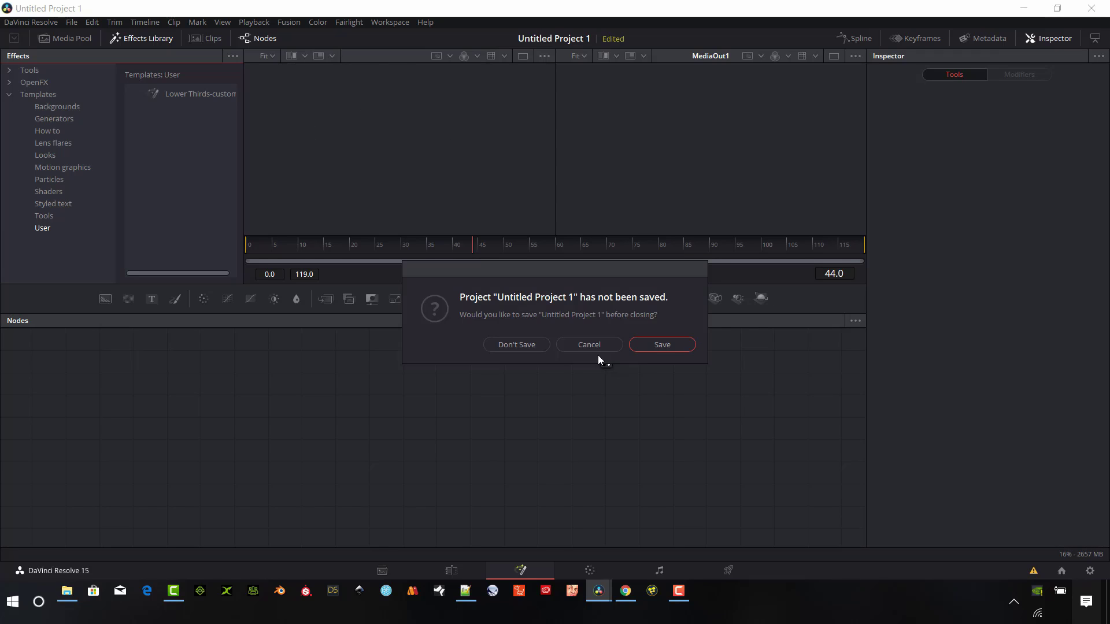
left_click(529, 345)
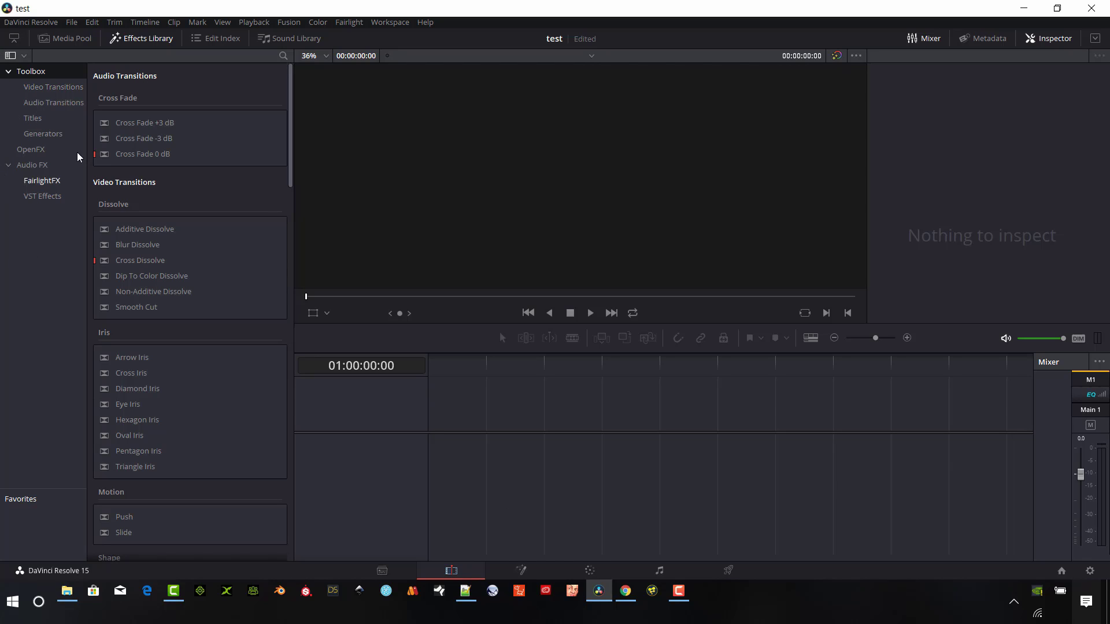
Add a Fusion Composition generator to Video 1 and open it on the Fusion page
left_click(54, 135)
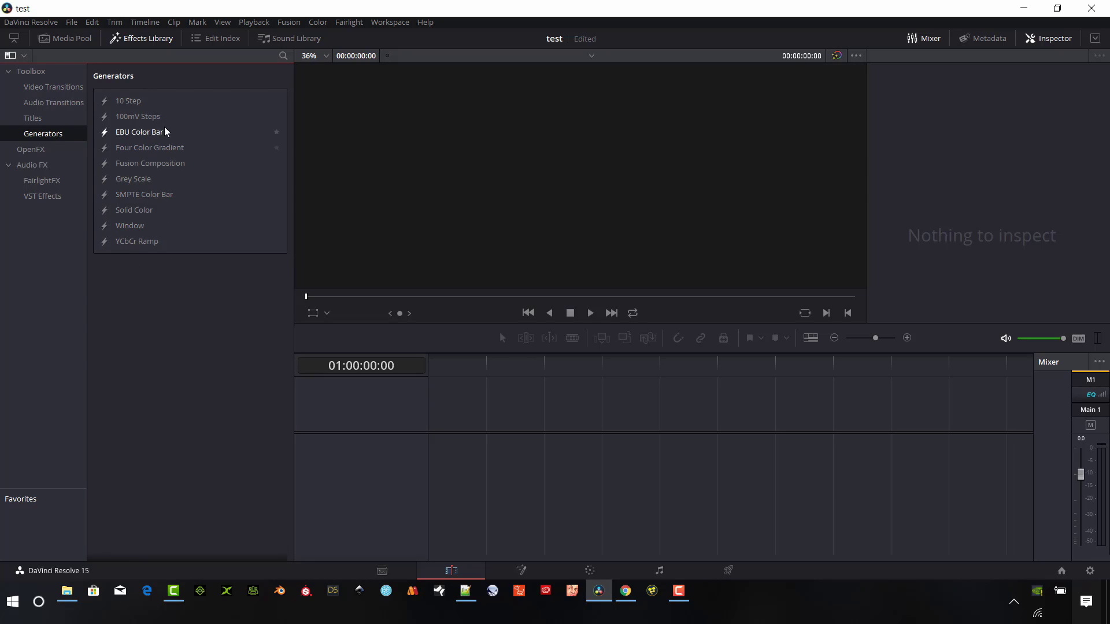
left_click_drag(156, 163, 431, 504)
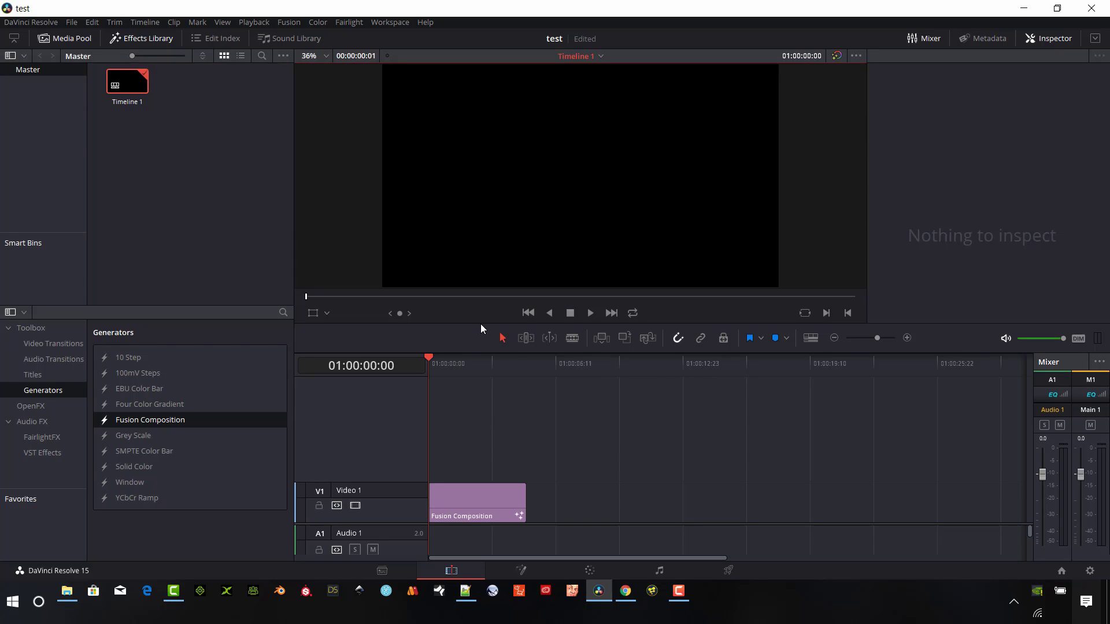
left_click(467, 364)
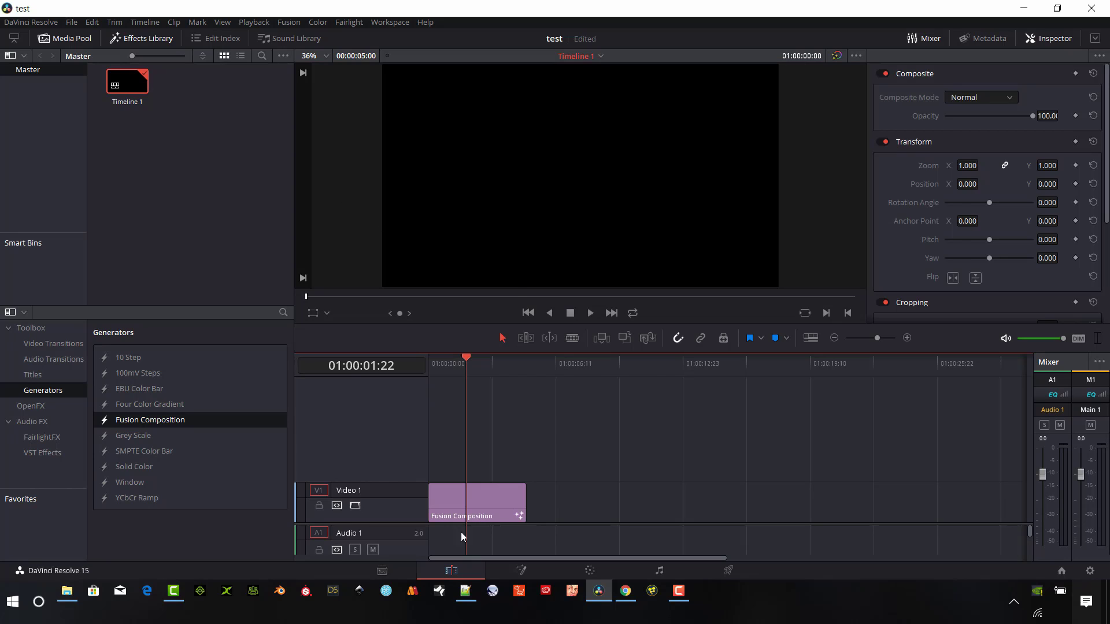
left_click(521, 571)
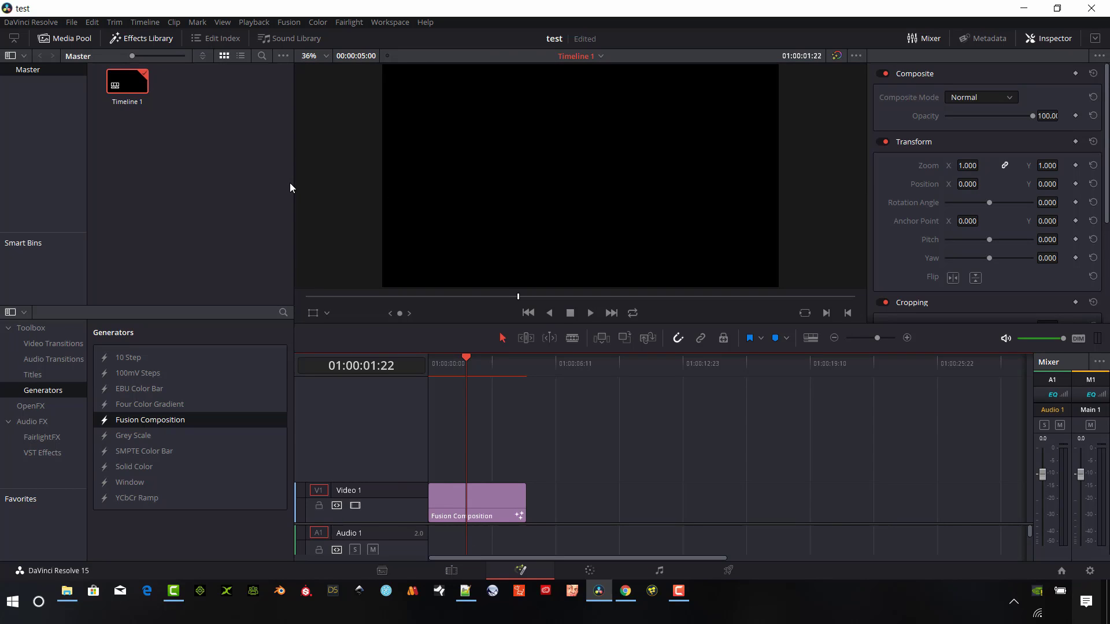
left_click_drag(308, 375, 525, 417)
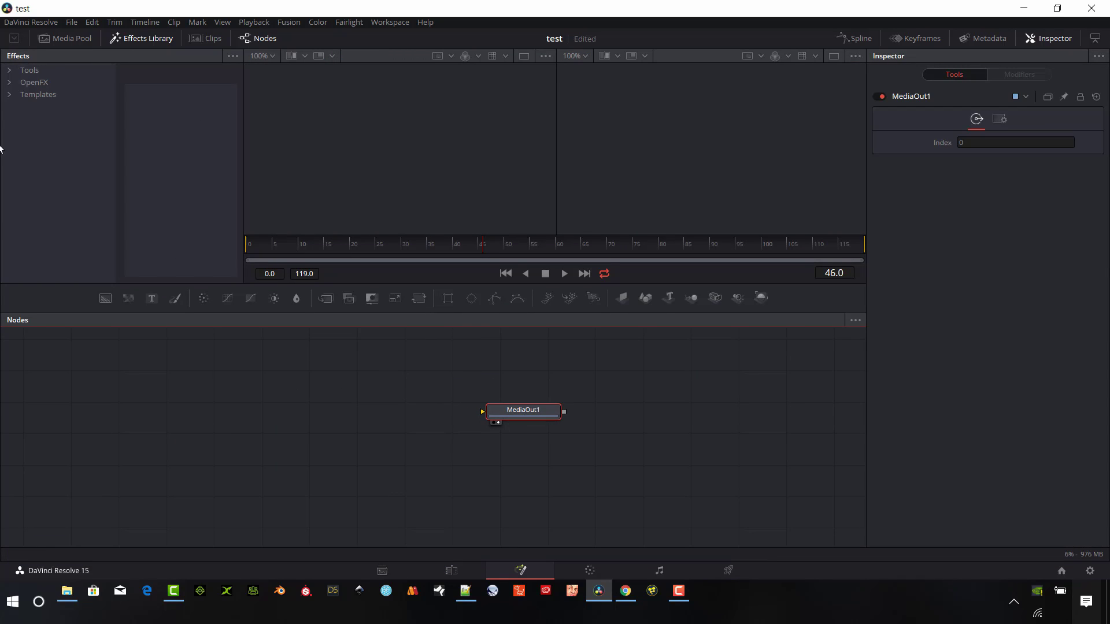
Add the Custom 1 template from Templates > User to the node graph
left_click(9, 94)
left_click(44, 229)
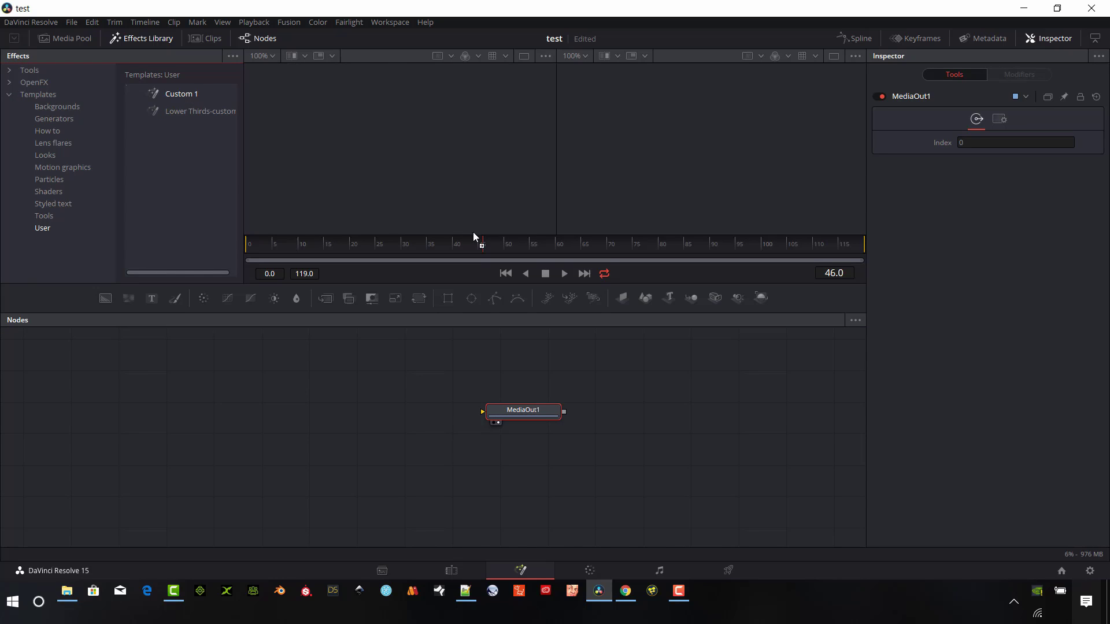
left_click_drag(472, 231, 351, 404)
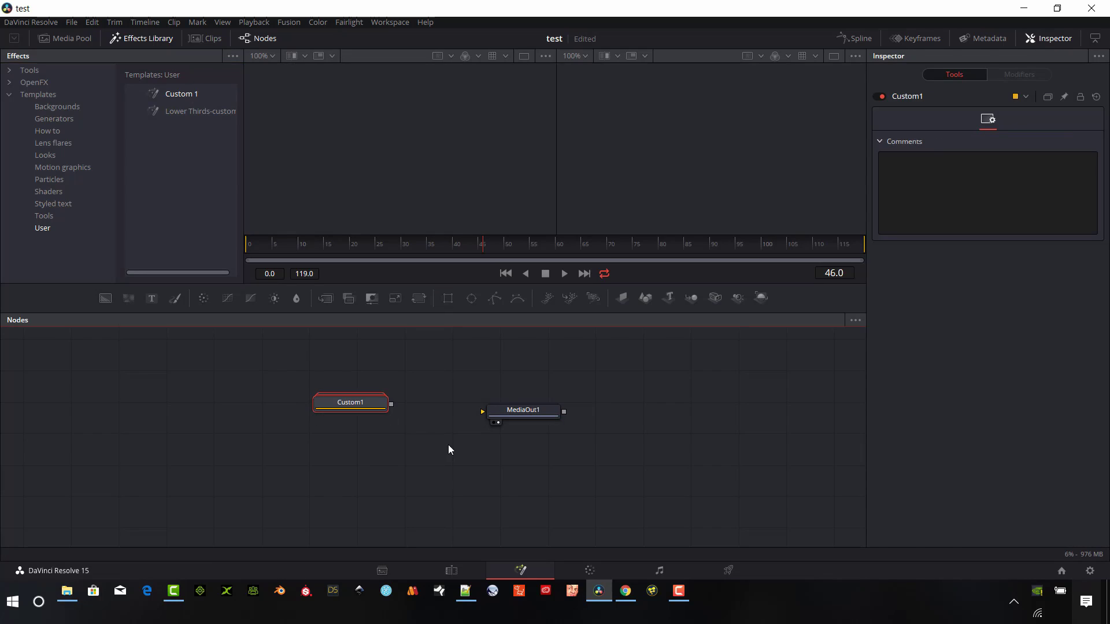
Inspect the Custom1 group's nodes, collapse it, and connect its output to MediaOut1
double_click(358, 406)
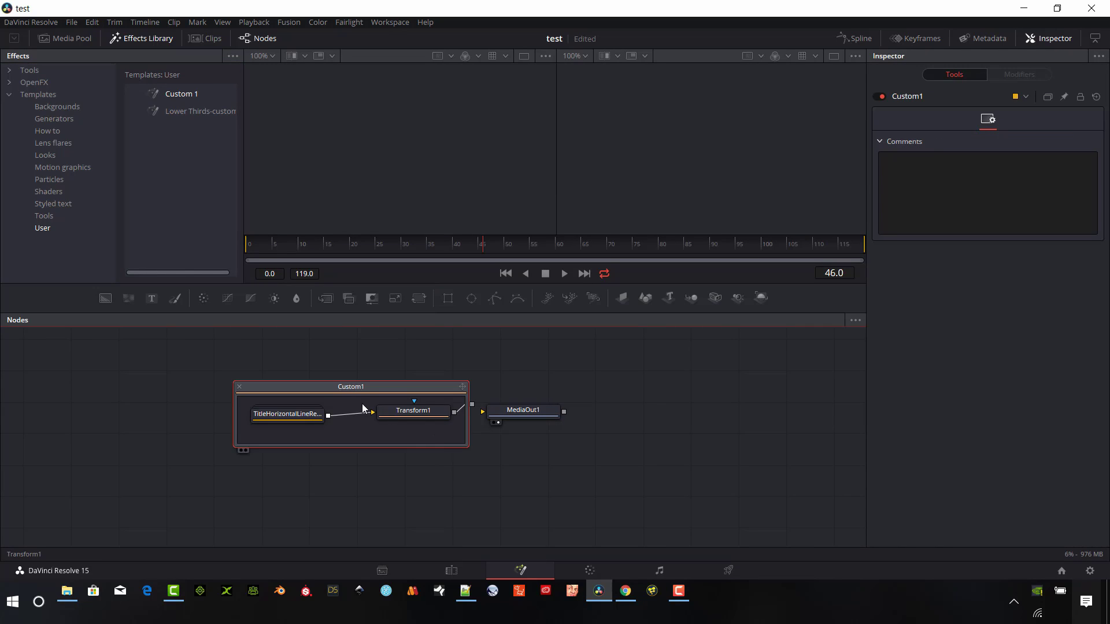
double_click(299, 414)
left_click_drag(231, 422, 52, 408)
mouse_move(249, 448)
left_mouse_down()
mouse_move(236, 512)
mouse_move(237, 432)
left_mouse_up()
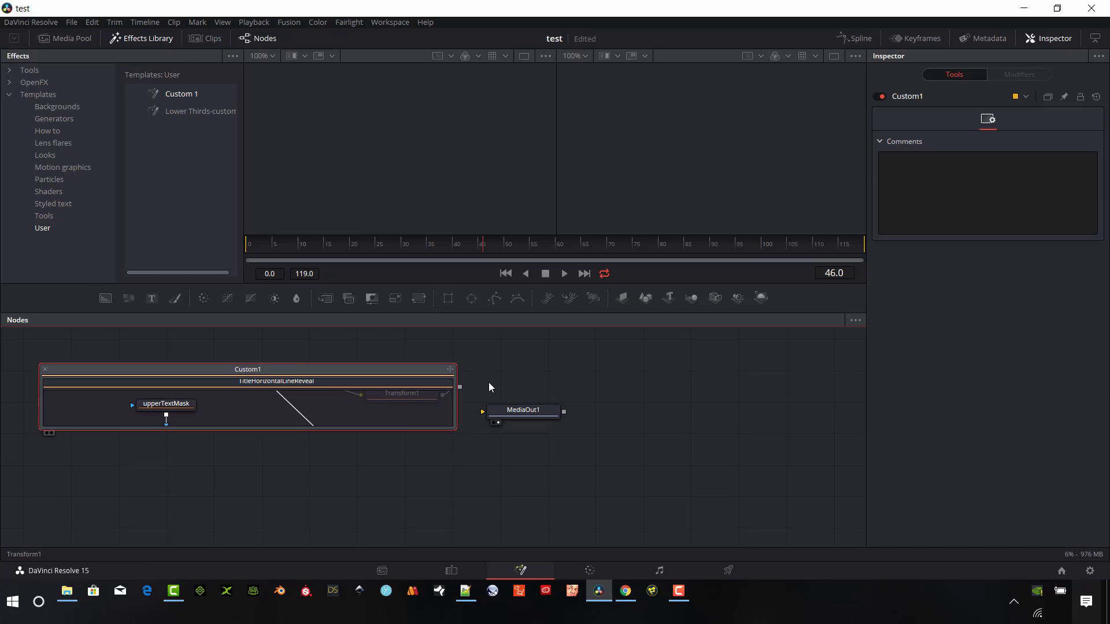
left_click(45, 368)
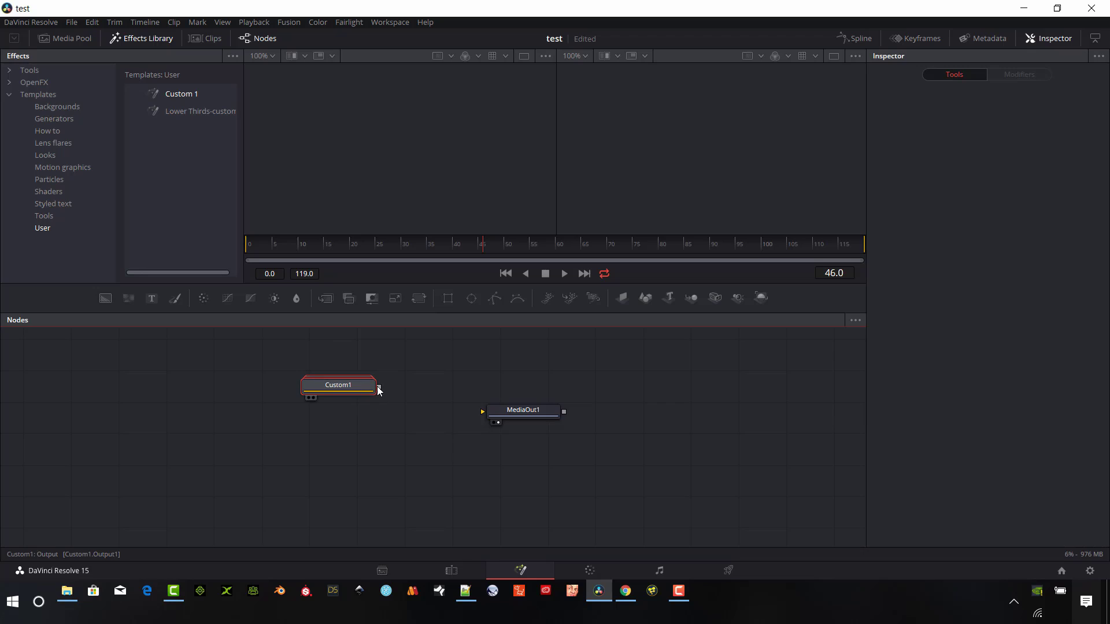
left_click_drag(379, 387, 402, 404)
left_click_drag(475, 435, 490, 417)
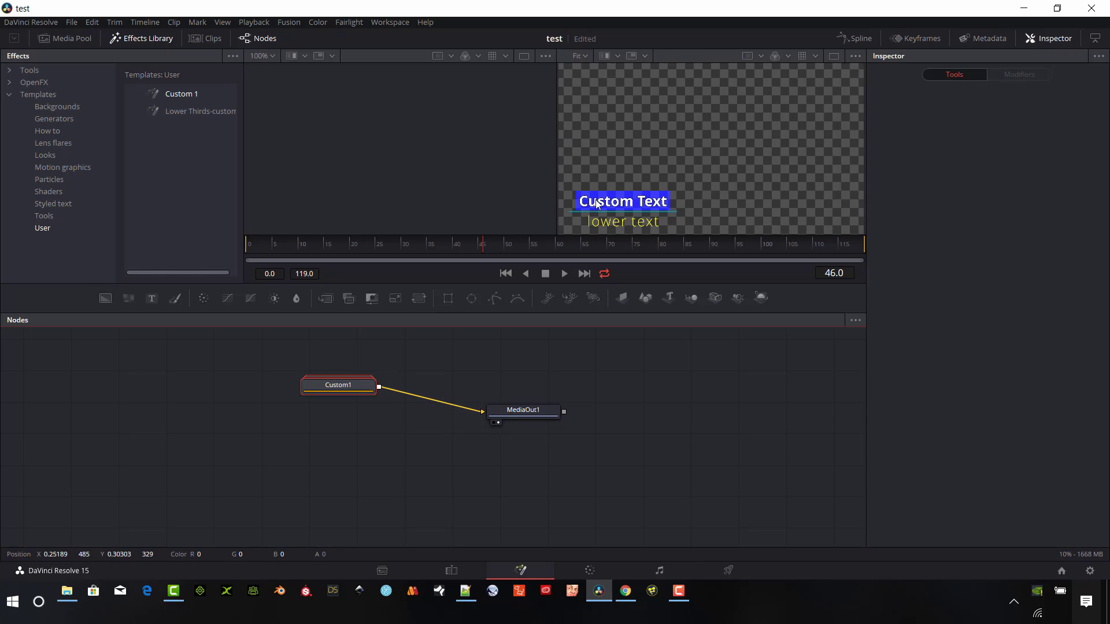
Return to the Edit page timeline showing the Custom Text lower-third clip
left_click(451, 571)
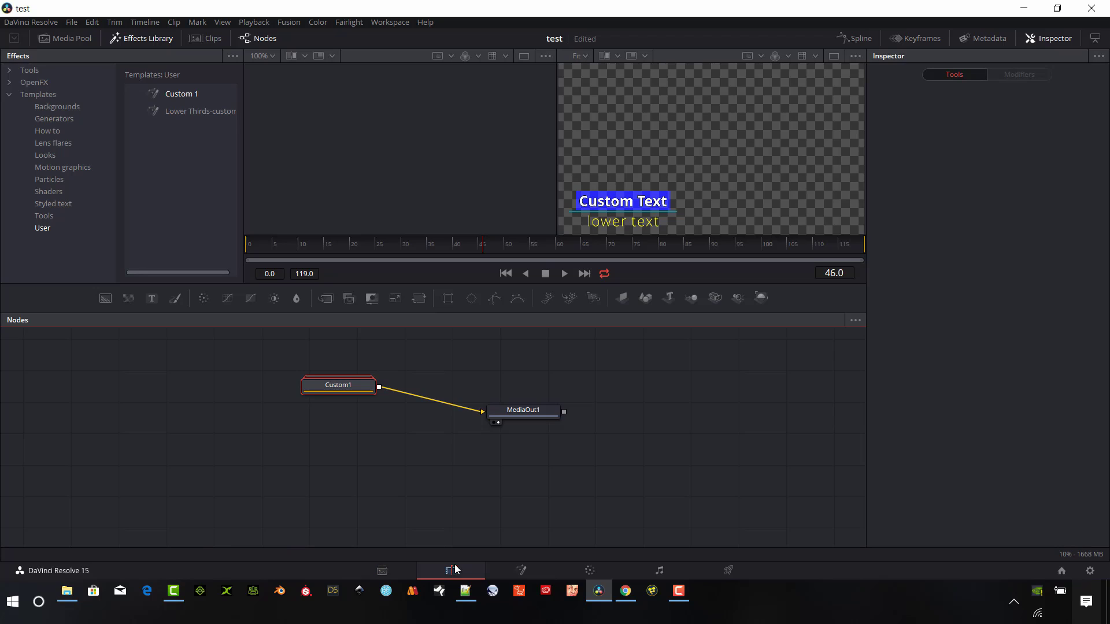